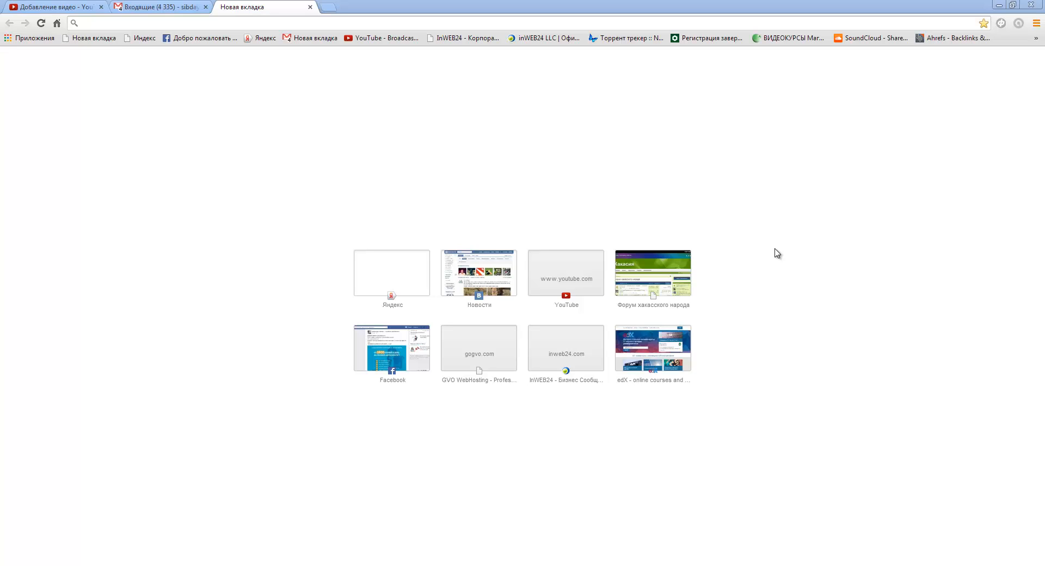
# Open YouTube and go to its page for adding a video
pyautogui.click(569, 269)
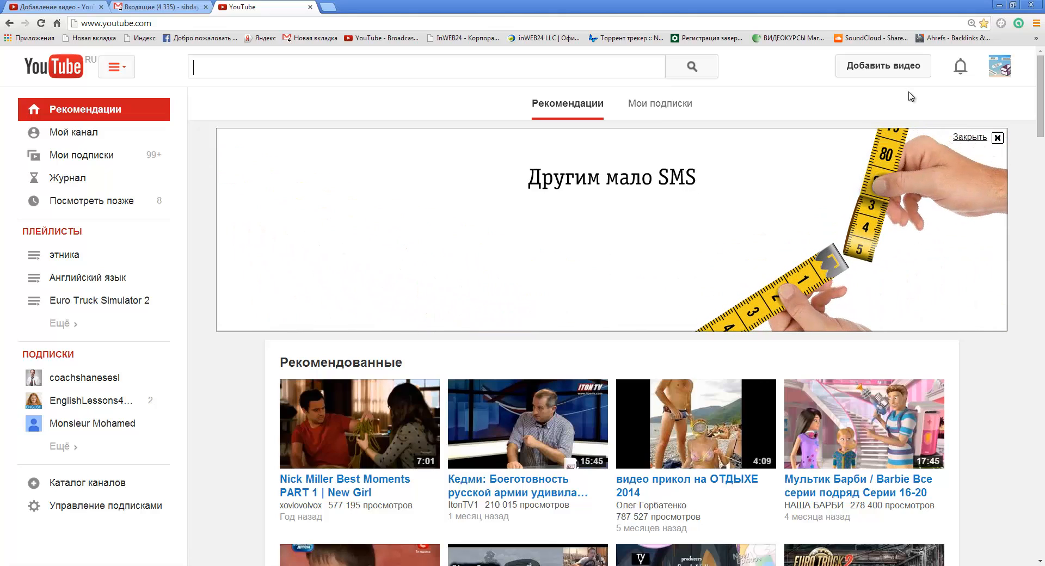
pyautogui.moveTo(816, 49); pyautogui.dragTo(945, 95)
pyautogui.press('Escape')
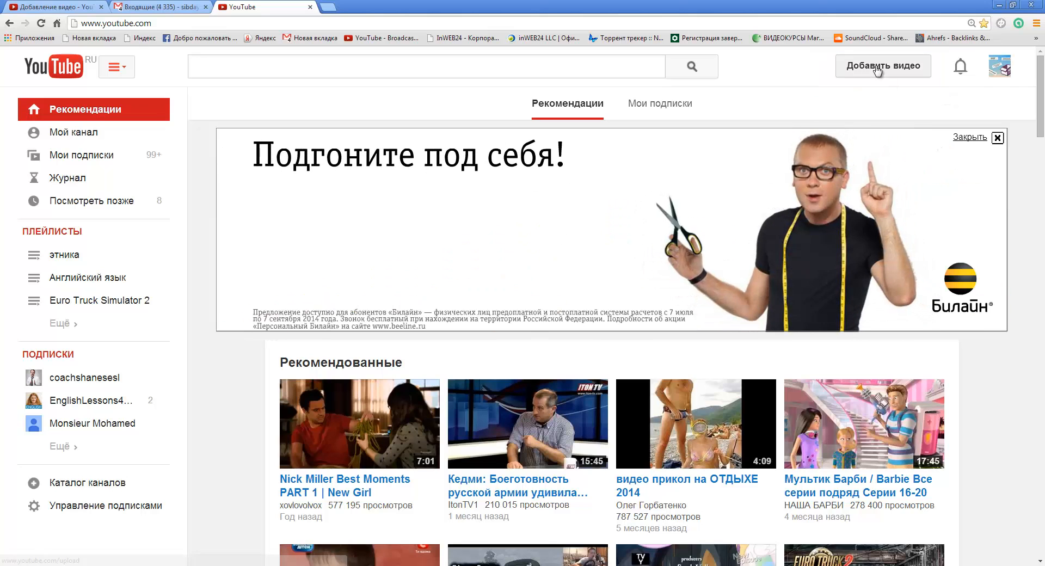
pyautogui.click(877, 66)
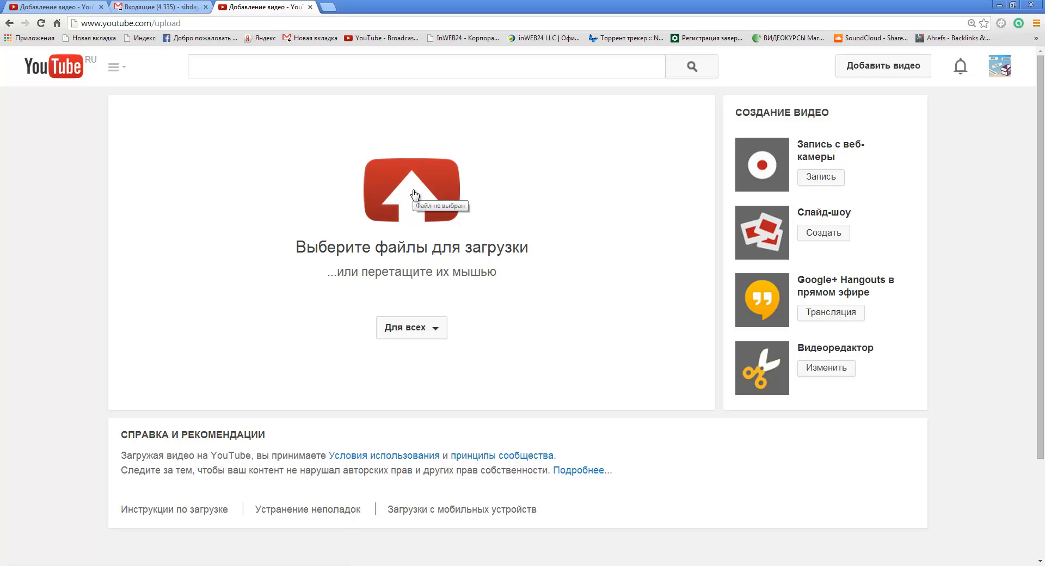
# Upload "Горловое пение_ импровизация на хомысе в степи Хакасии" from D:, folder "КАНАЛ sayan asia", subfolder "Uploads by Sayan Asia"
pyautogui.moveTo(345, 151); pyautogui.dragTo(479, 224)
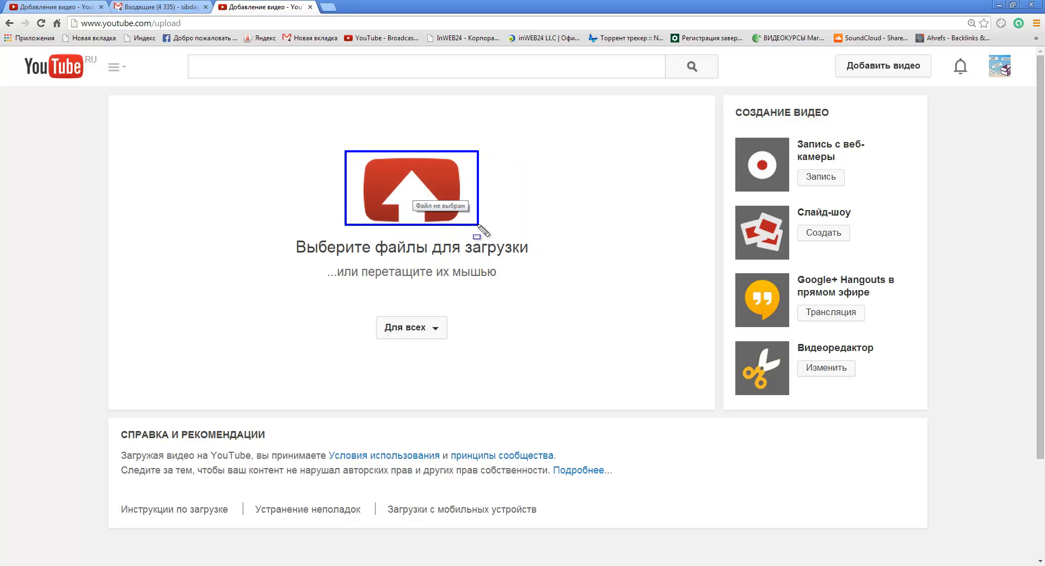
pyautogui.click(447, 193)
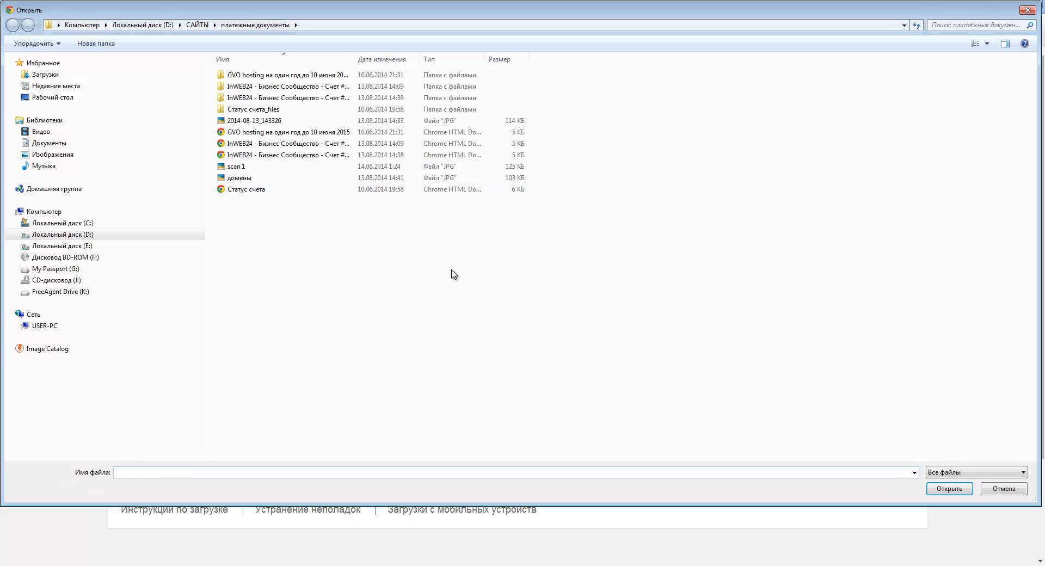
pyautogui.click(118, 236)
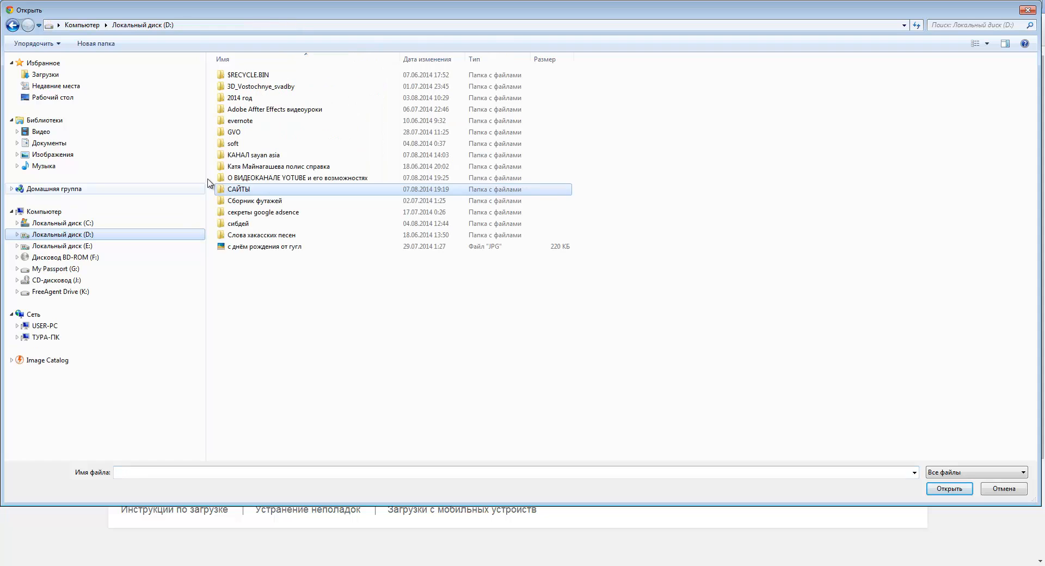
pyautogui.doubleClick(262, 156)
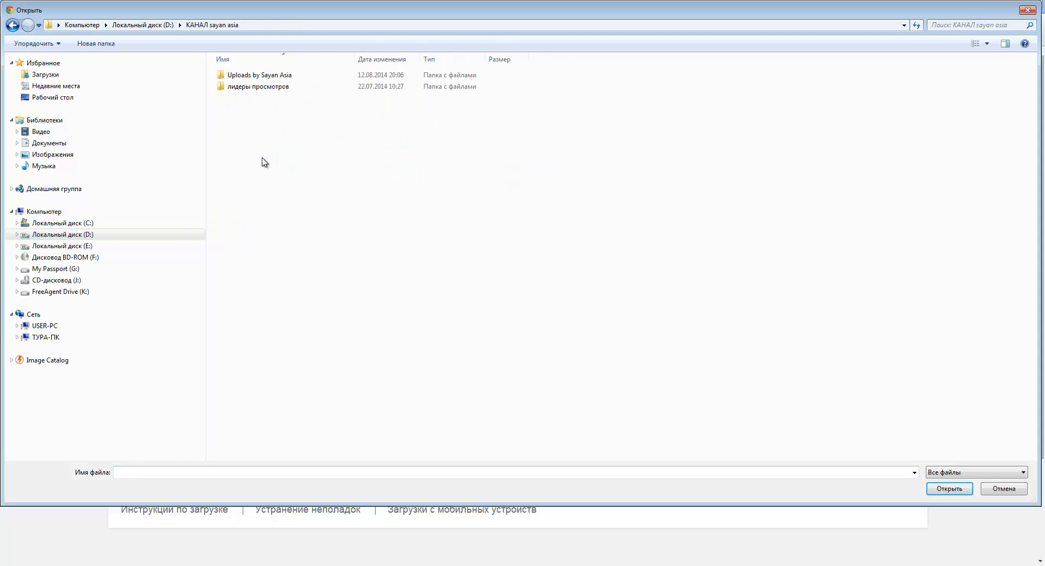
pyautogui.doubleClick(256, 77)
pyautogui.scroll(-8, 436, 251)
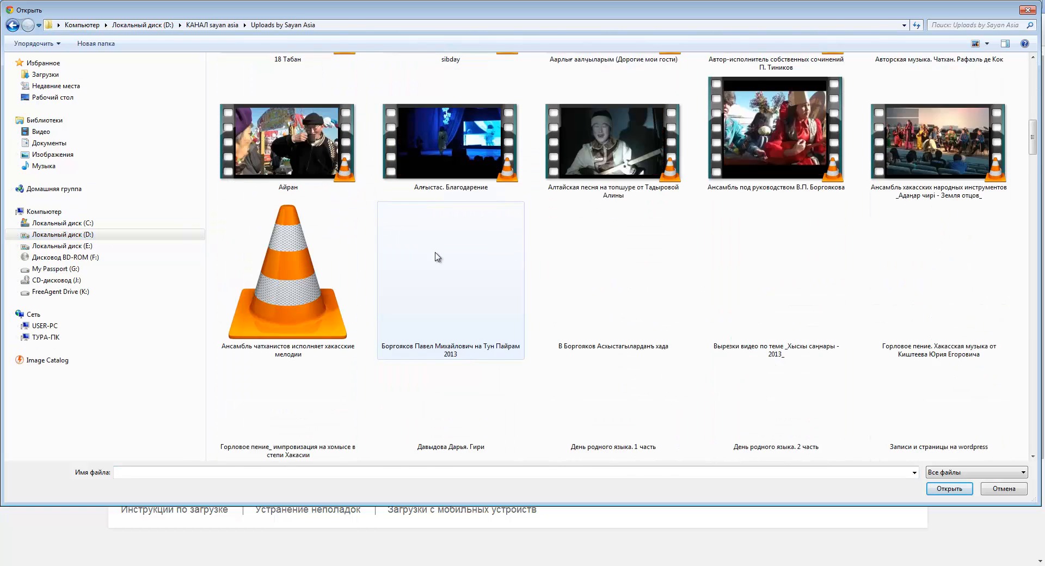
pyautogui.click(280, 142)
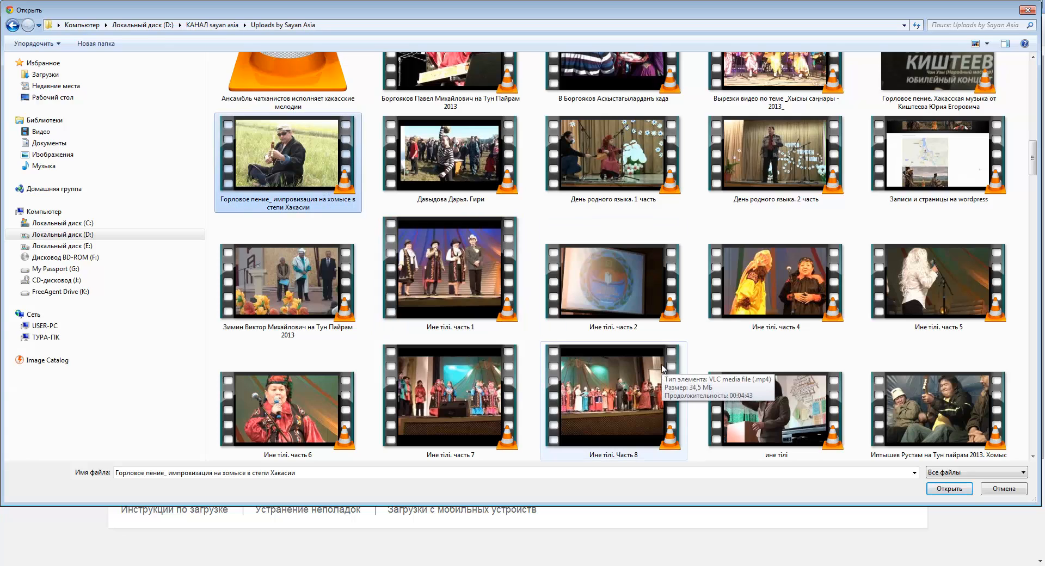
pyautogui.click(949, 488)
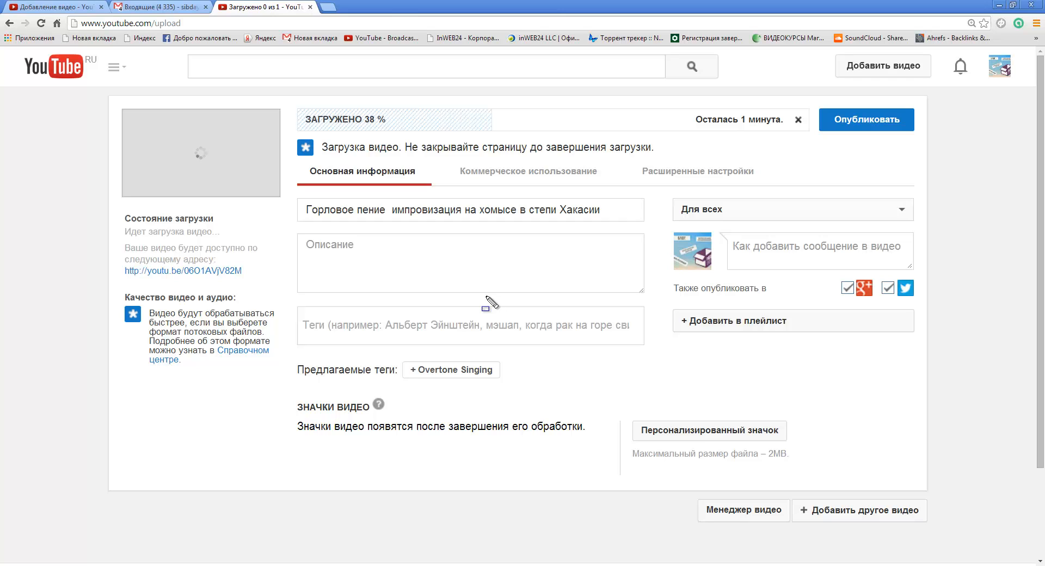
pyautogui.moveTo(280, 97); pyautogui.dragTo(819, 146)
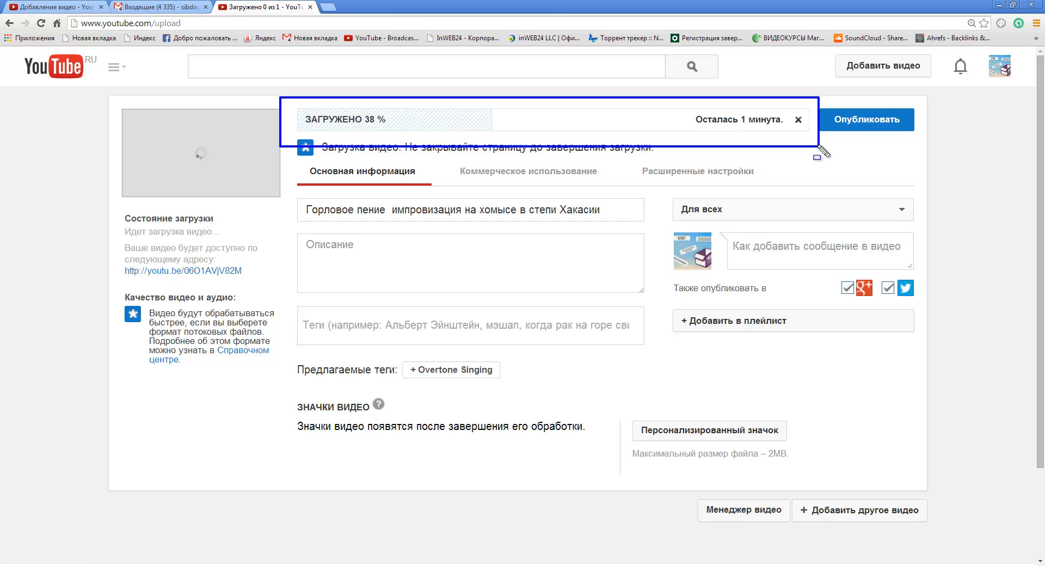
pyautogui.press('Escape')
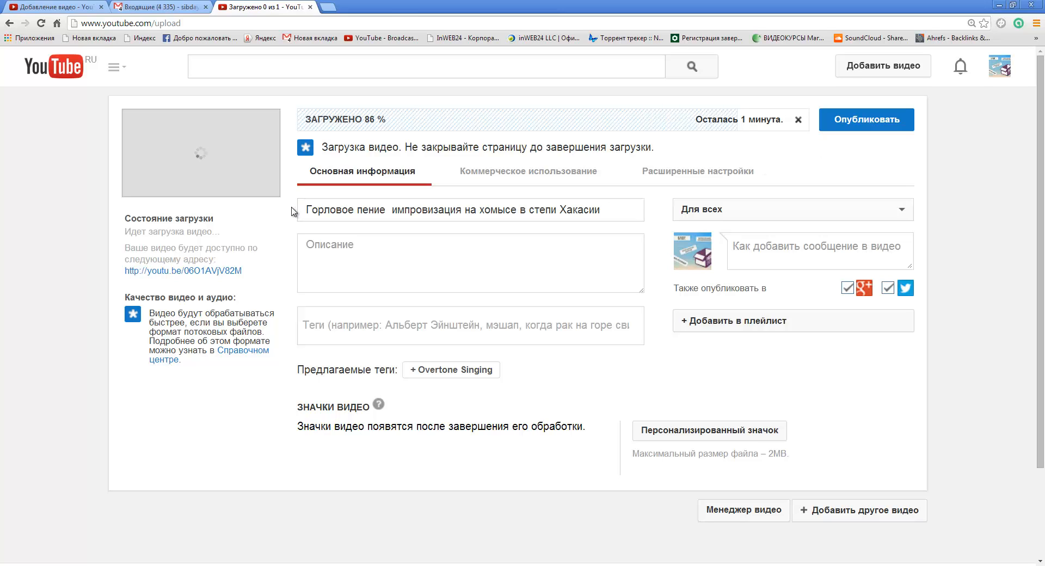
pyautogui.moveTo(279, 185)
pyautogui.mouseDown()
pyautogui.moveTo(467, 369)
pyautogui.moveTo(695, 465)
pyautogui.moveTo(667, 451)
pyautogui.mouseUp()
pyautogui.moveTo(663, 305)
pyautogui.mouseDown()
pyautogui.moveTo(958, 365)
pyautogui.moveTo(955, 355)
pyautogui.mouseUp()
pyautogui.moveTo(664, 185); pyautogui.dragTo(874, 244)
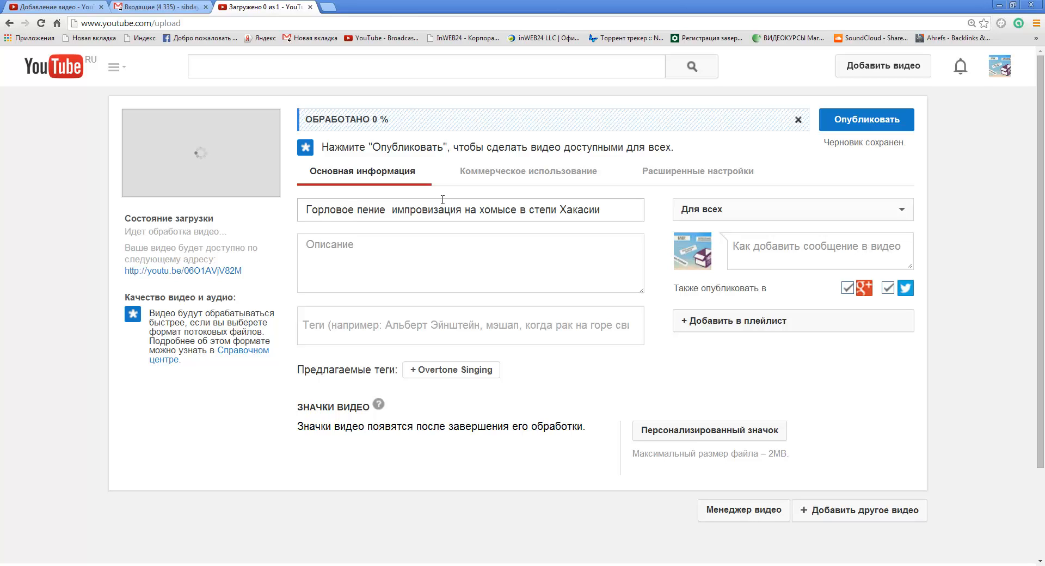
pyautogui.moveTo(290, 191)
pyautogui.mouseDown()
pyautogui.moveTo(663, 245)
pyautogui.moveTo(657, 227)
pyautogui.mouseUp()
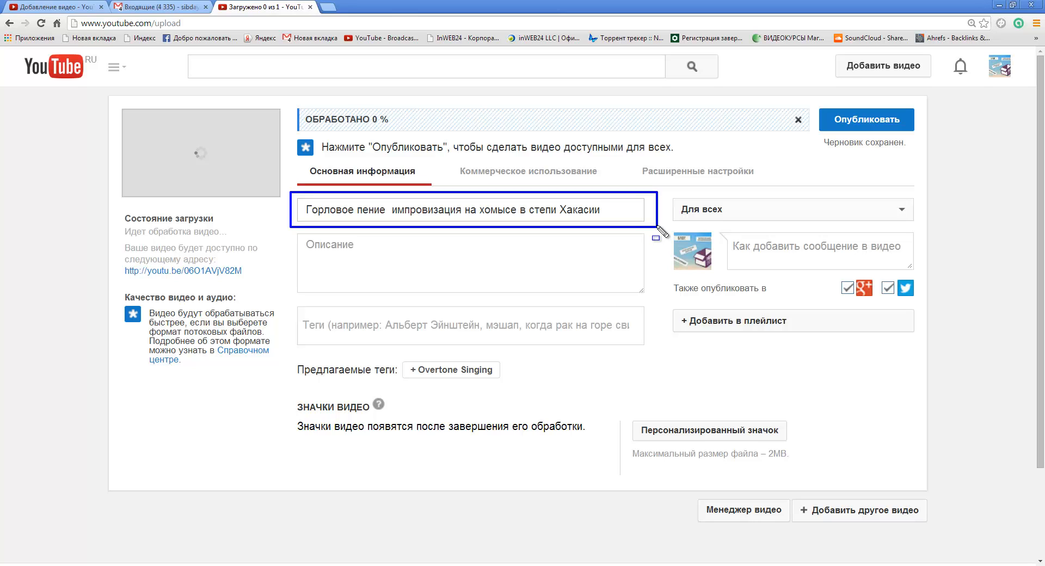
pyautogui.press('Escape')
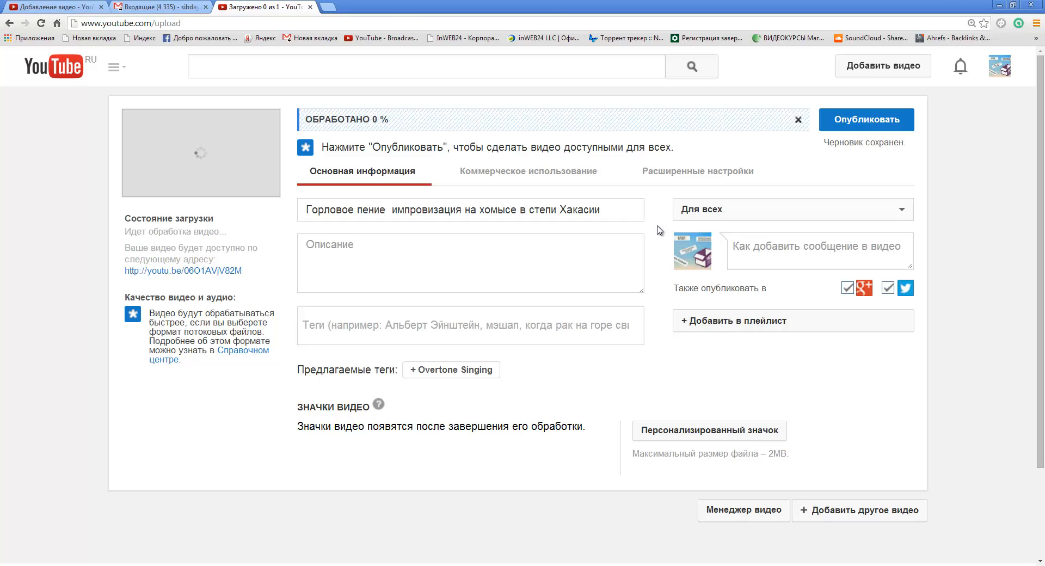
# Insert a period and the word "Этника." after "Горловое пение" in the video title, leaving a single space before the next word
pyautogui.click(303, 207)
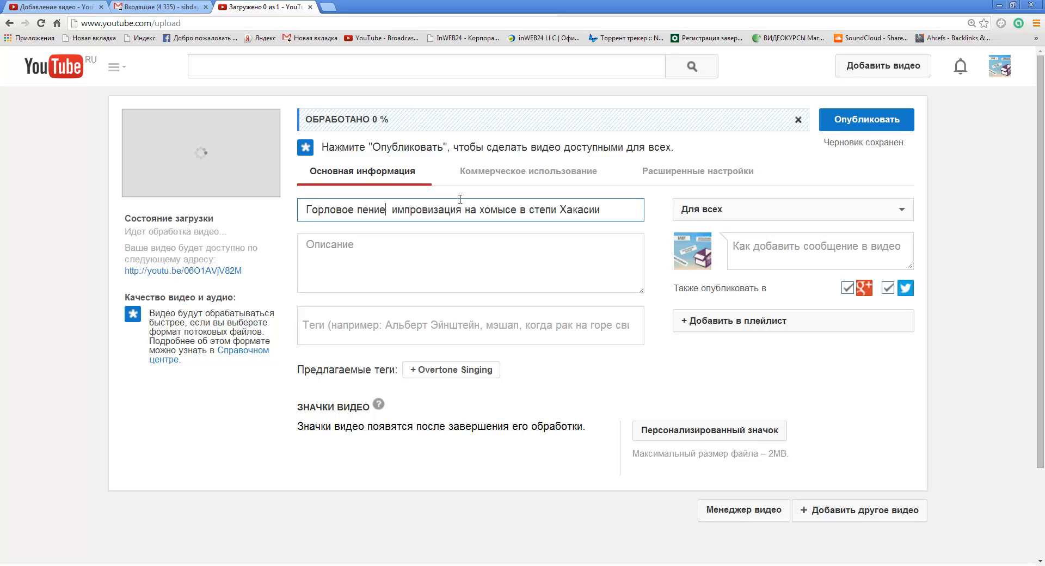
pyautogui.write('/')
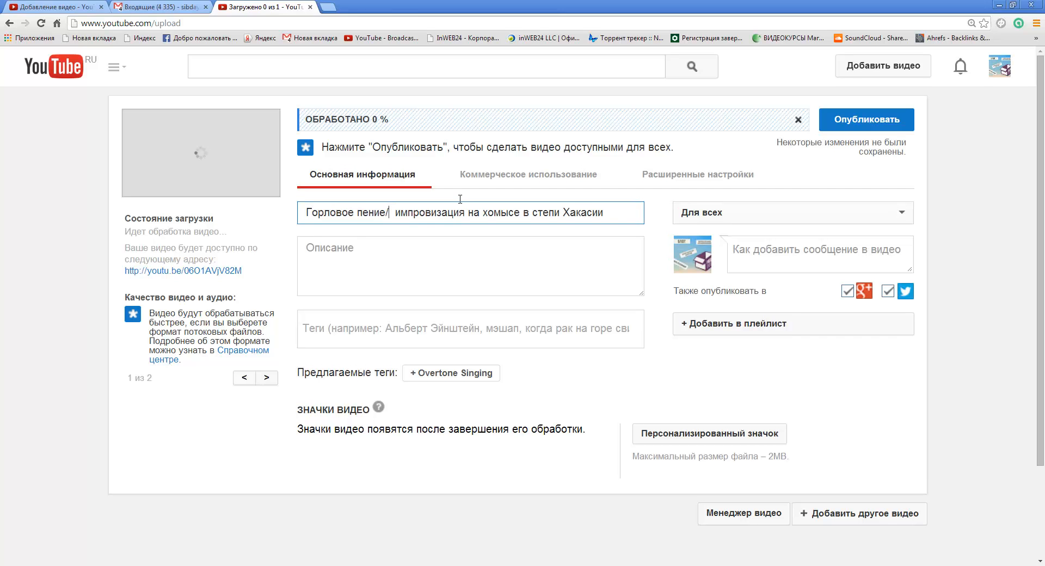
pyautogui.press('BackSpace')
pyautogui.write('. ')
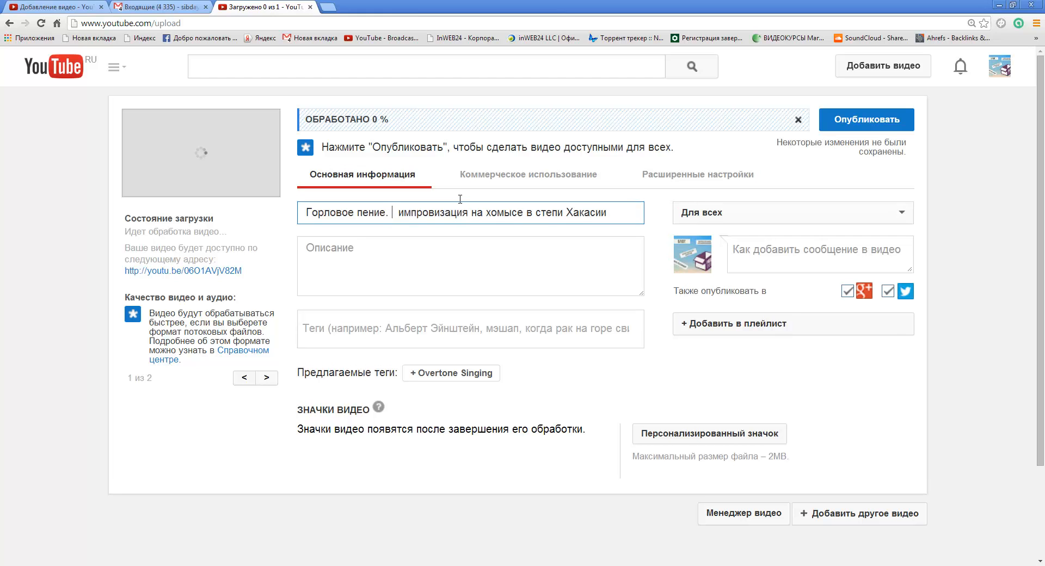
pyautogui.write('Этника.')
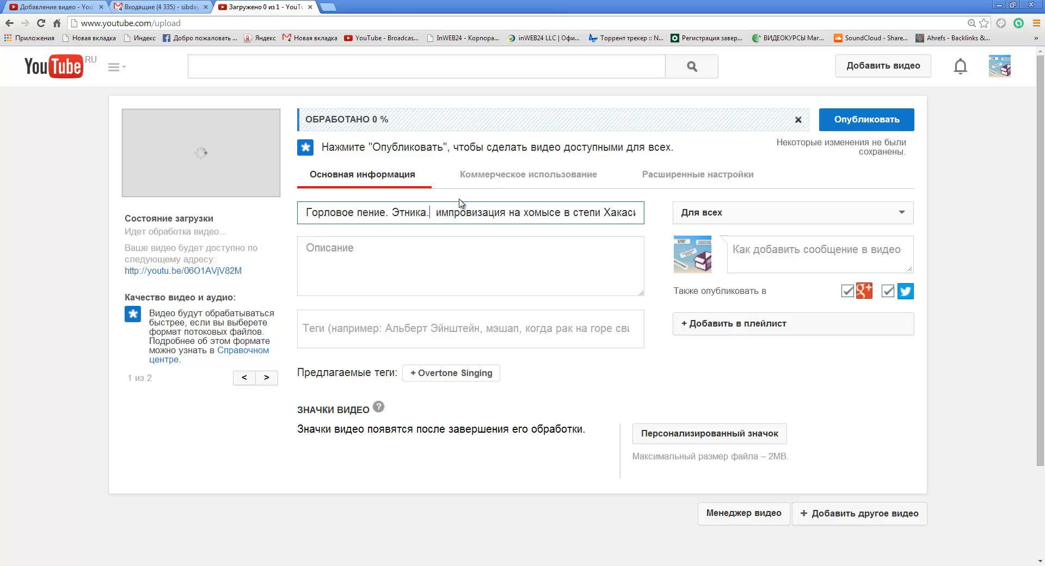
pyautogui.press('Delete')
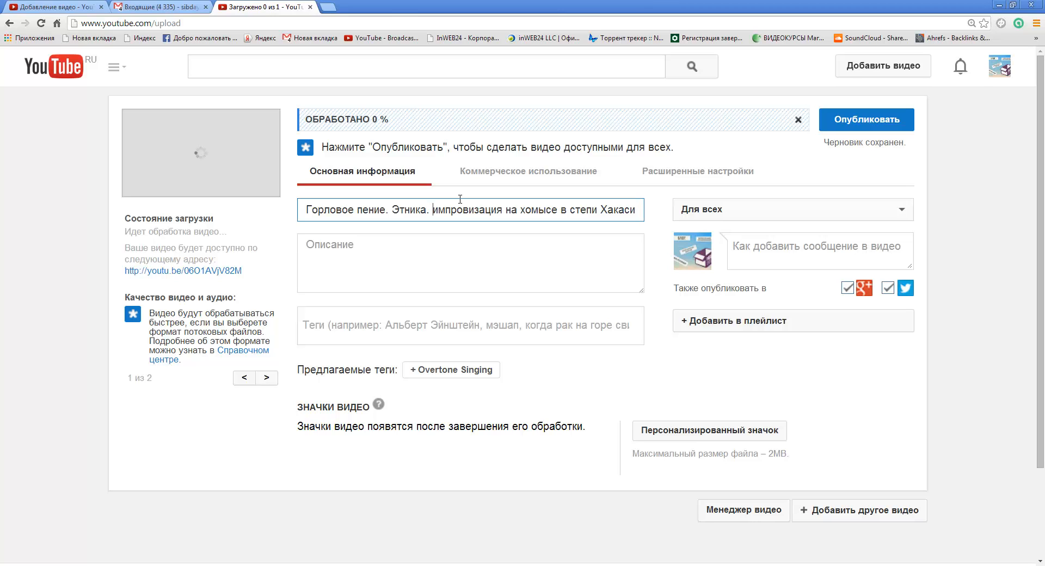
pyautogui.moveTo(282, 188)
pyautogui.mouseDown()
pyautogui.moveTo(301, 210)
pyautogui.moveTo(387, 229)
pyautogui.mouseUp()
pyautogui.moveTo(387, 189)
pyautogui.mouseDown()
pyautogui.moveTo(404, 219)
pyautogui.moveTo(435, 230)
pyautogui.mouseUp()
pyautogui.press('Escape')
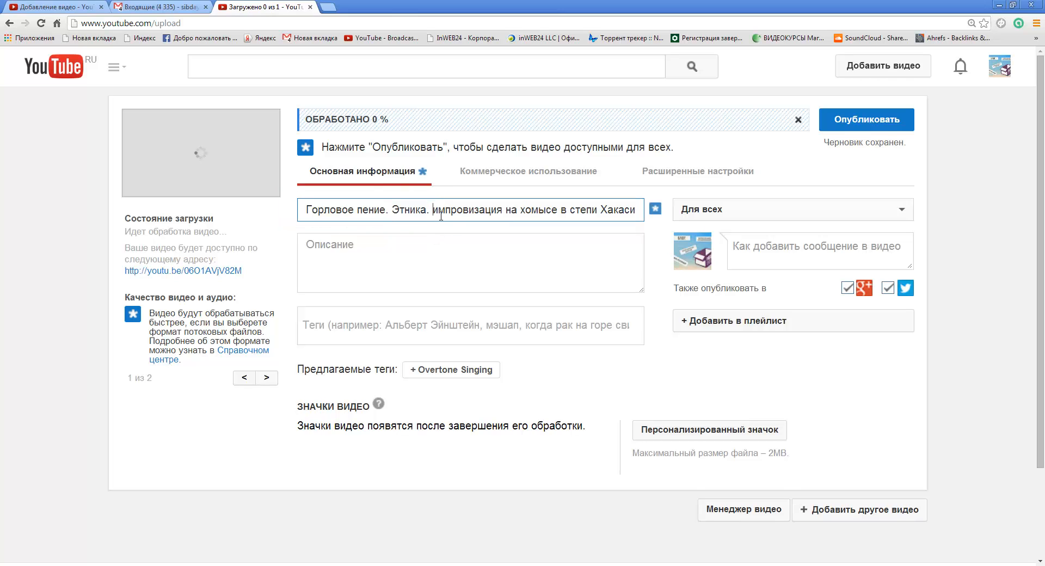
# Capitalise "Импровизация" in the video title and end the title with a period
pyautogui.write('И')
pyautogui.press('Delete')
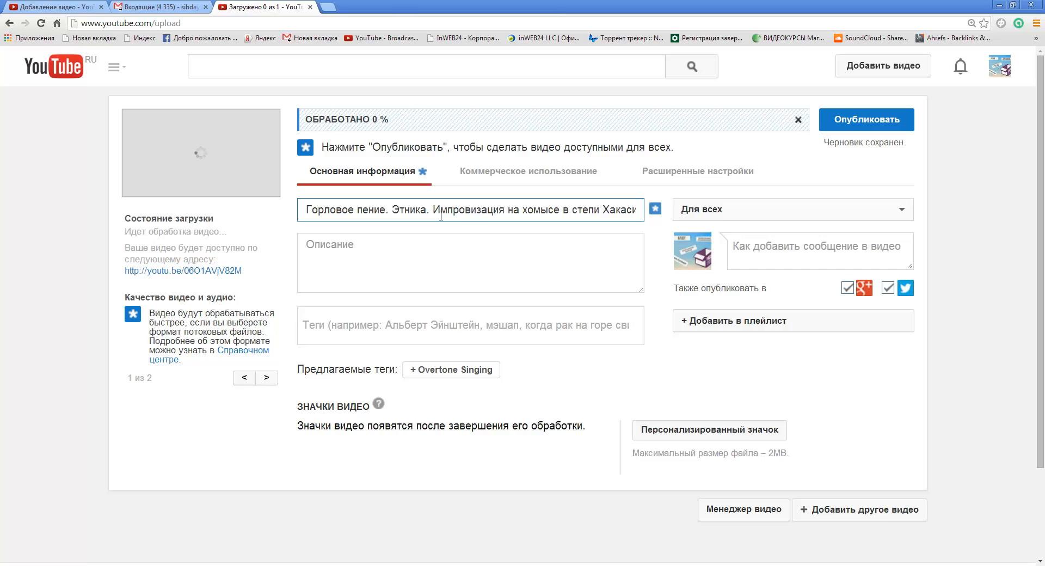
pyautogui.press('End')
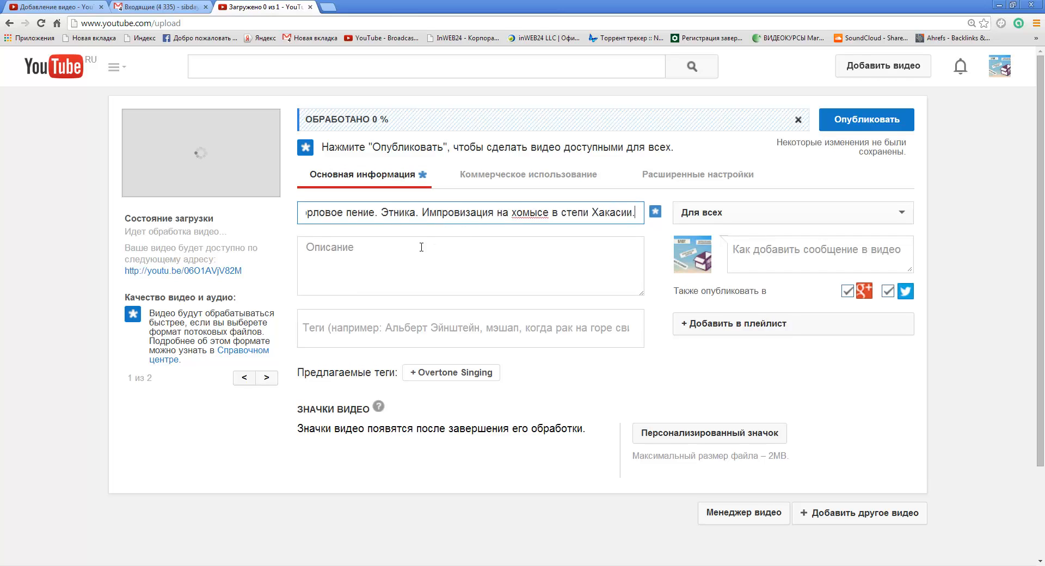
# Begin the description with "Горловое пение, стиль хоомей, каргыраа в исполнении" followed by the performer's capitalised name and a period
pyautogui.click(393, 261)
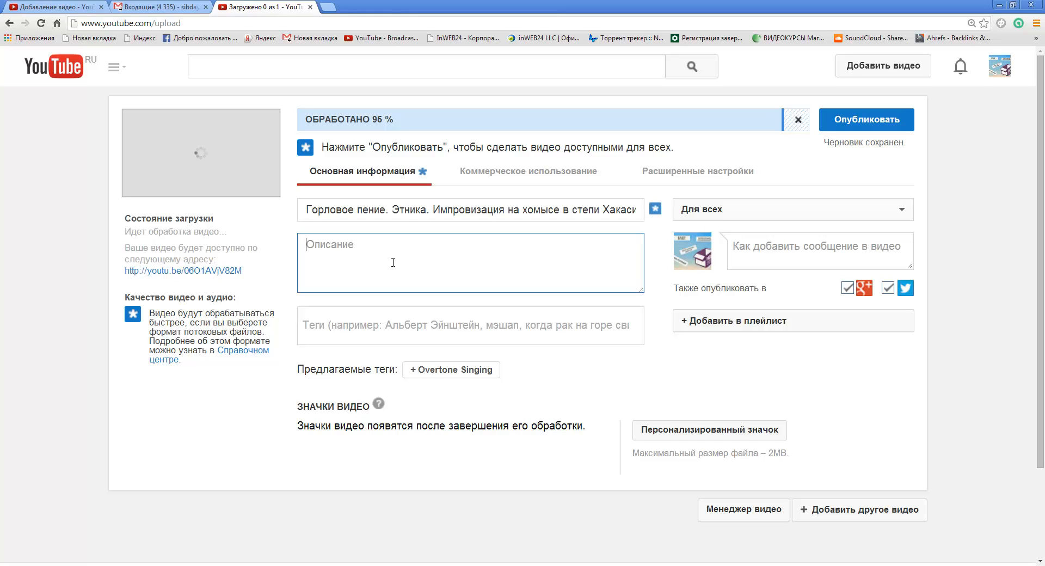
pyautogui.write('Горлово')
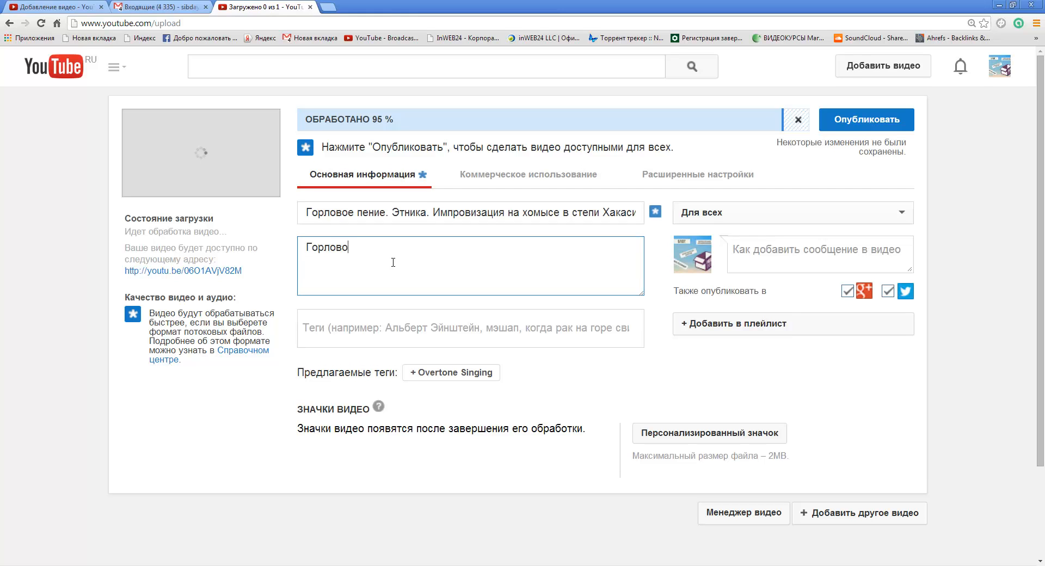
pyautogui.write('е пение, стиль ')
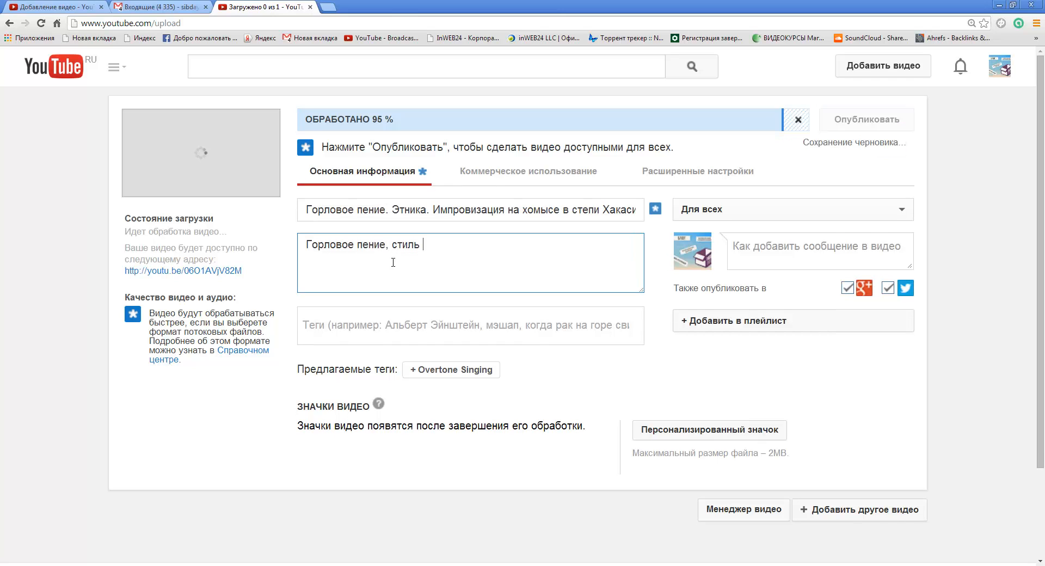
pyautogui.write('хоомей')
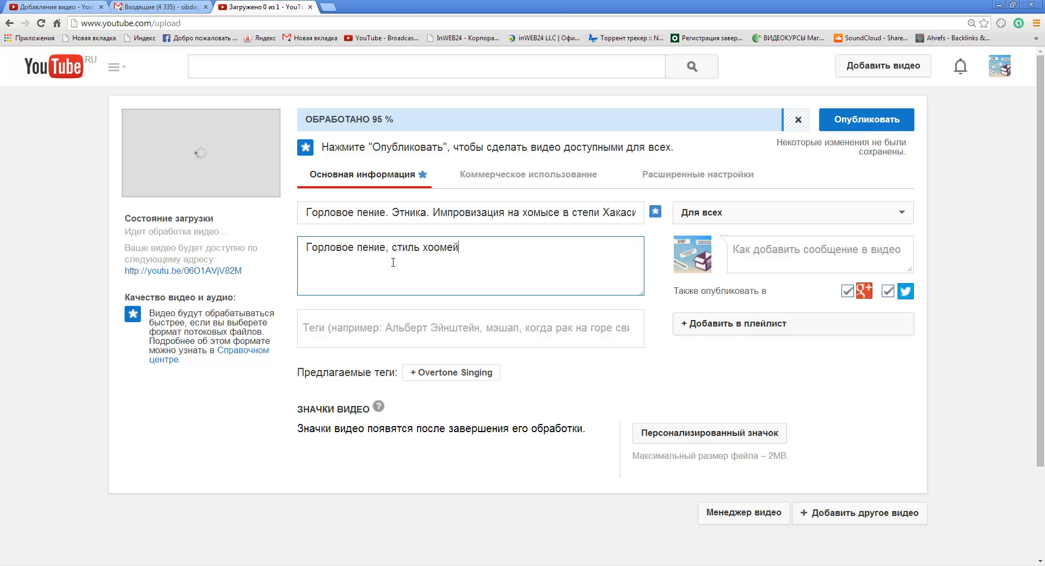
pyautogui.write(', каргыраа')
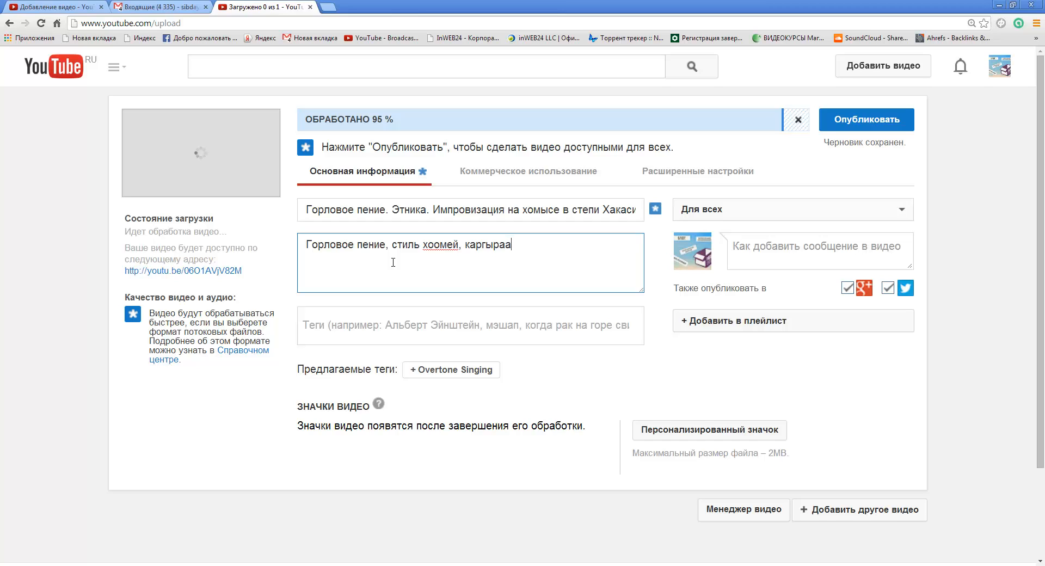
pyautogui.write('в ')
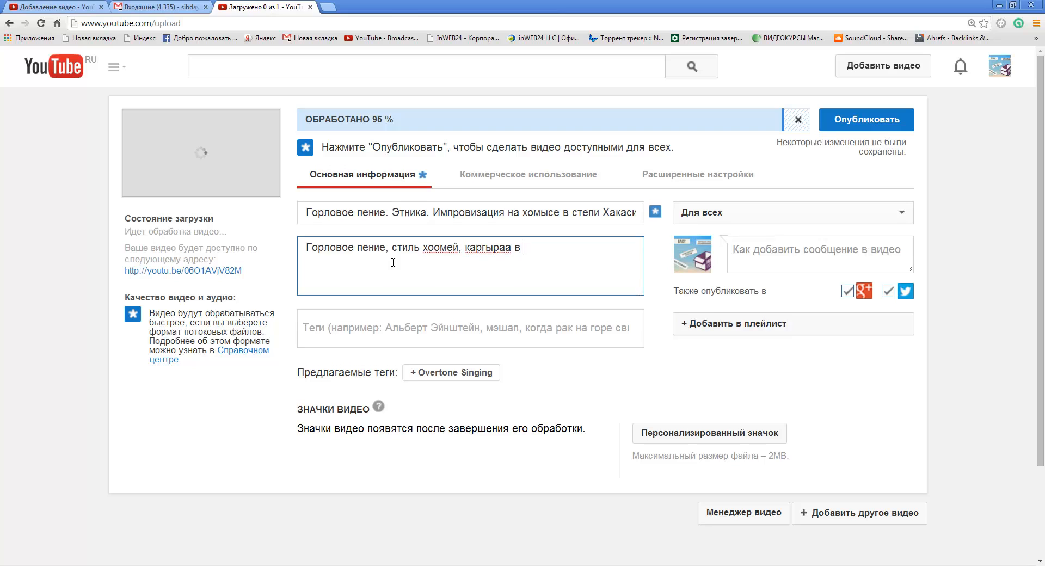
pyautogui.write('исполнении Сибдей том.')
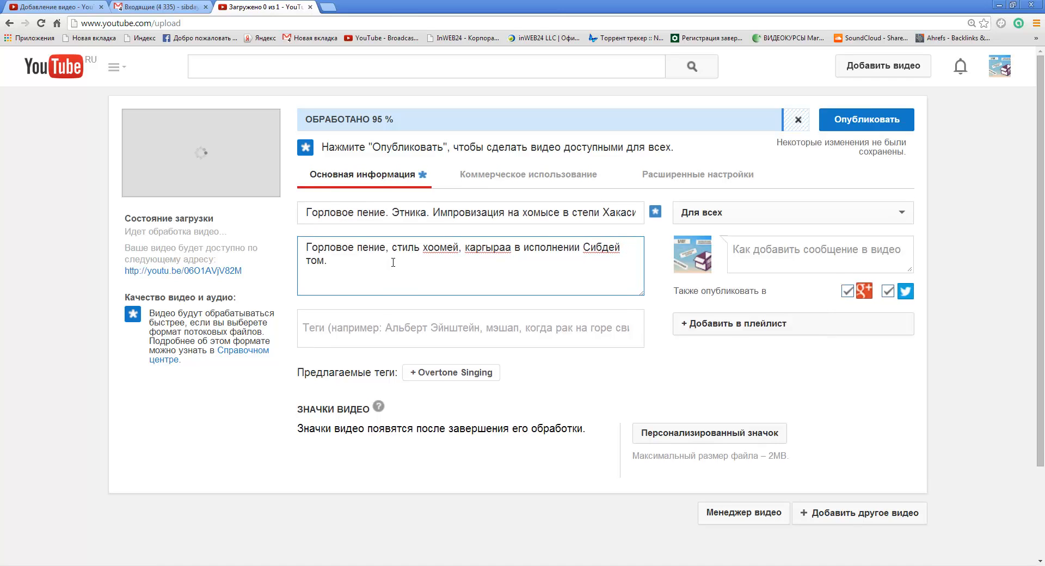
pyautogui.write('Т')
pyautogui.press('Delete')
pyautogui.press('End')
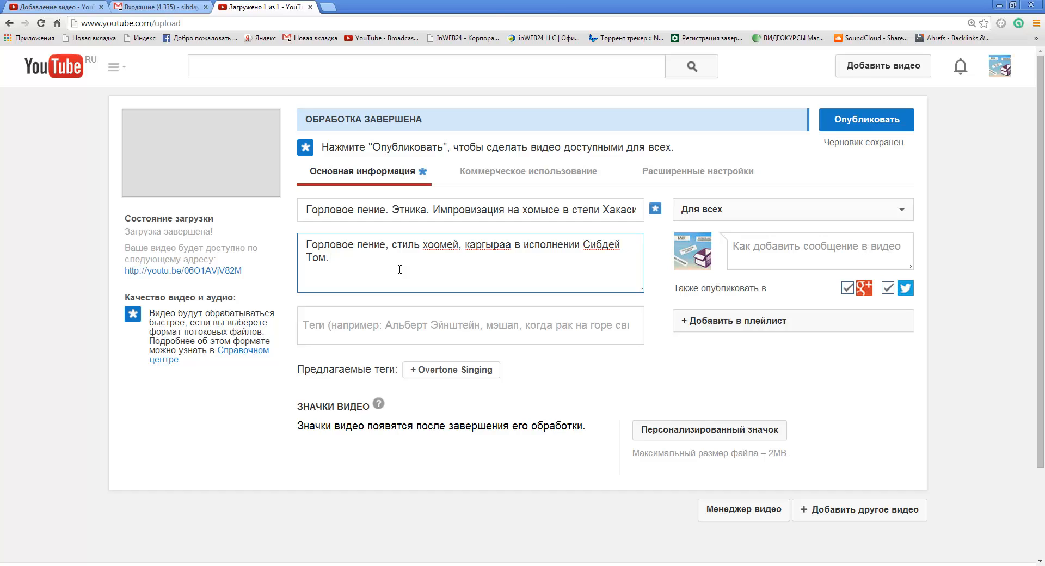
# Add "Степи Хакасии..." to the description and, below a blank line, "Свободная импровизация."
pyautogui.write('С')
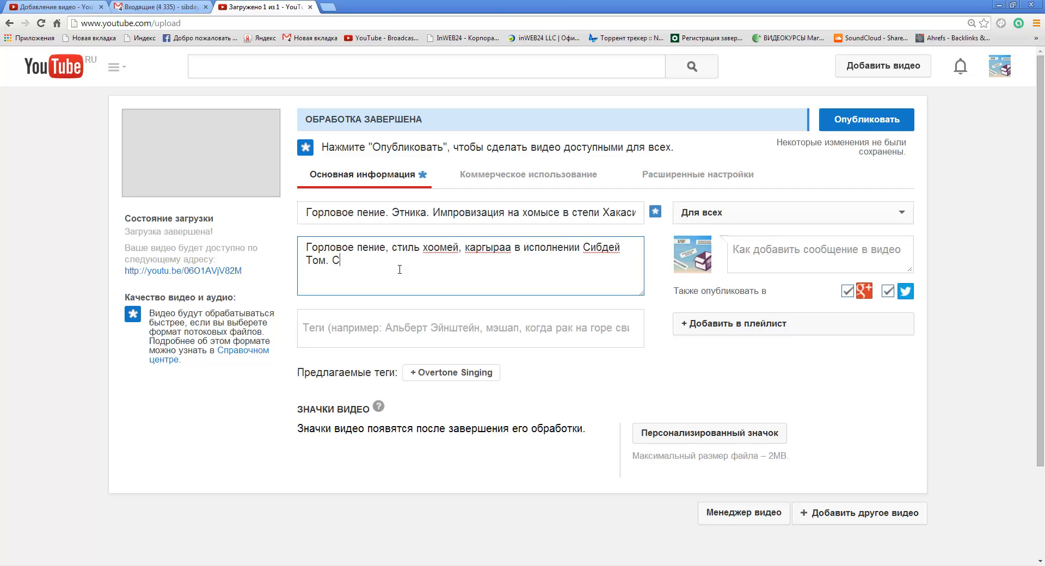
pyautogui.write('тепи хакасии')
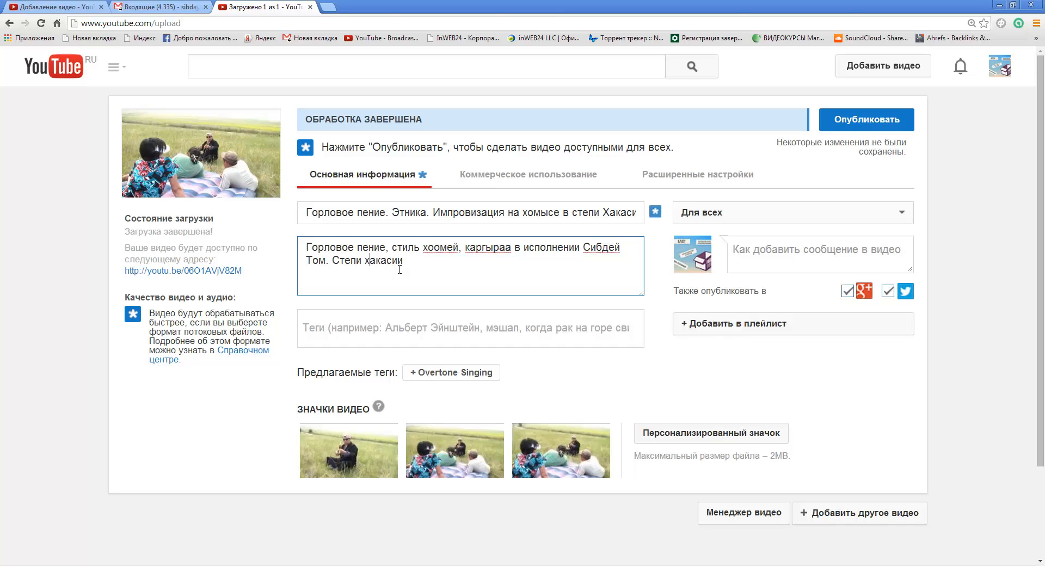
pyautogui.press('Delete')
pyautogui.write('Хакасии')
pyautogui.write('... ')
pyautogui.write('Своболдная ')
pyautogui.write('импровиза')
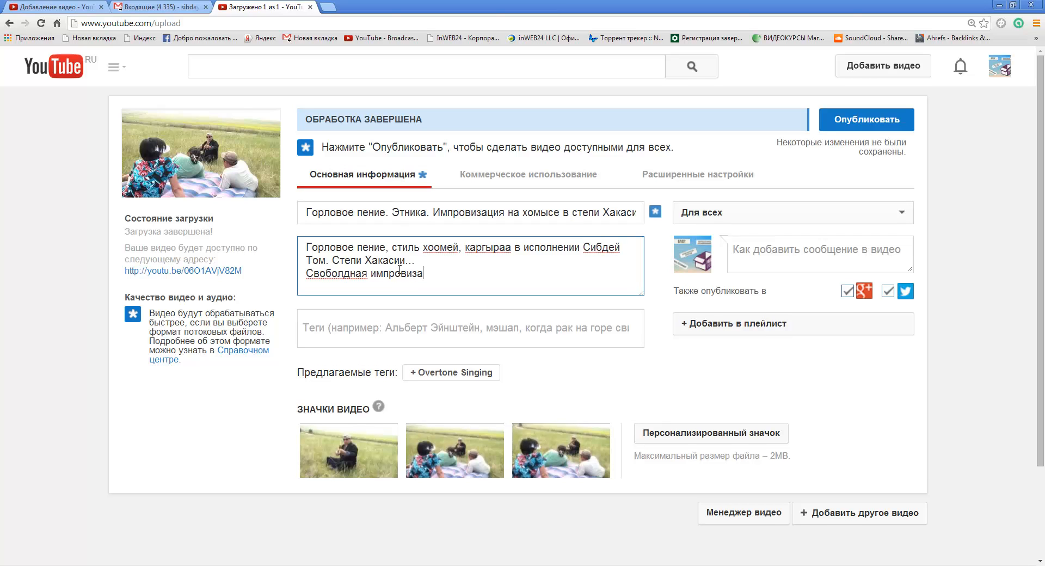
pyautogui.write('ция.')
pyautogui.press('Return')
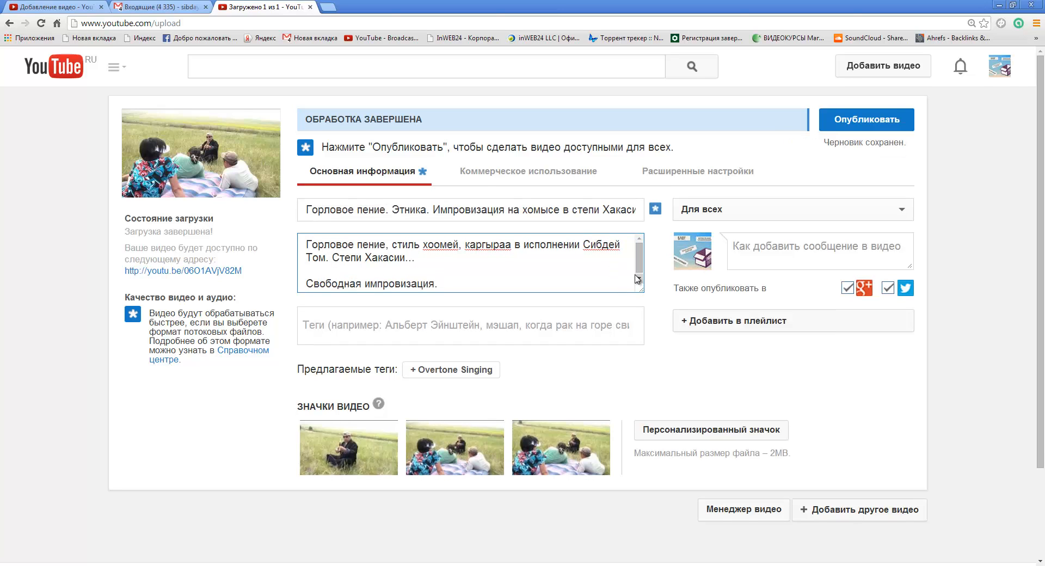
# Add "горловое пение" as the video's first tag
pyautogui.scroll(-1, 614, 279)
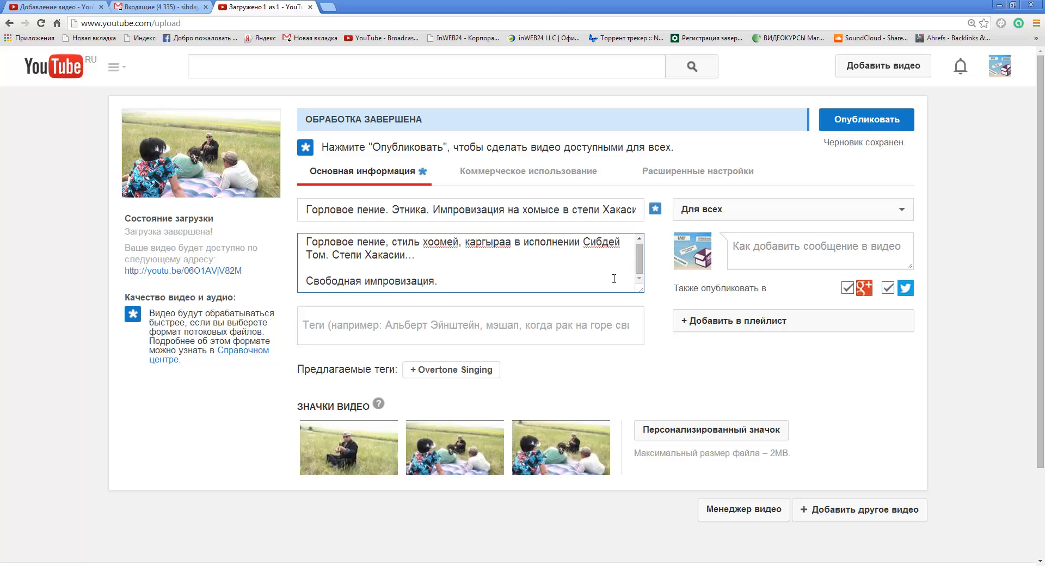
pyautogui.click(418, 334)
pyautogui.hotkey('ctrl', 'shift', 'd')
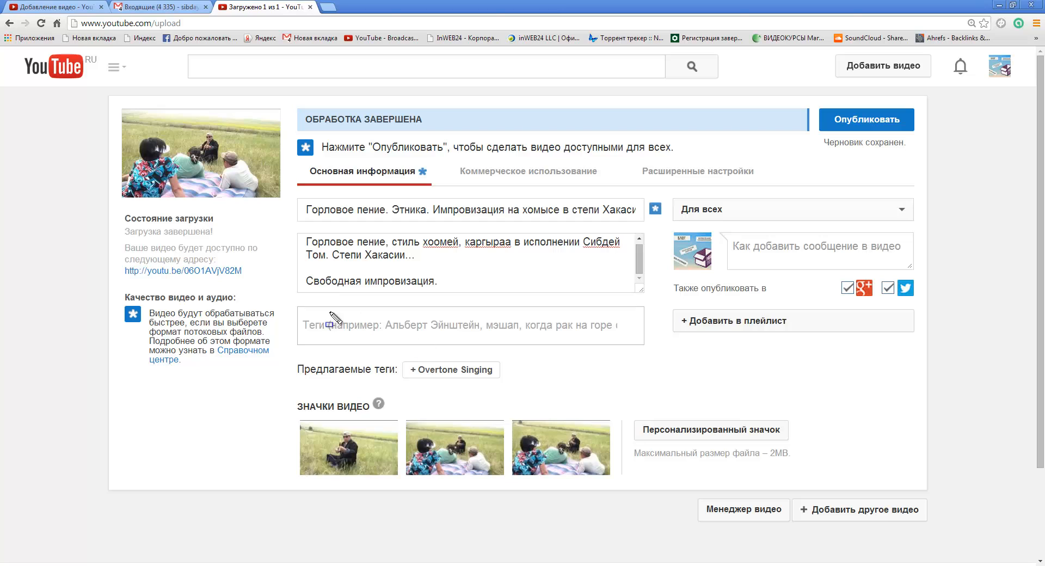
pyautogui.moveTo(287, 303)
pyautogui.mouseDown()
pyautogui.moveTo(377, 336)
pyautogui.moveTo(684, 349)
pyautogui.moveTo(648, 342)
pyautogui.mouseUp()
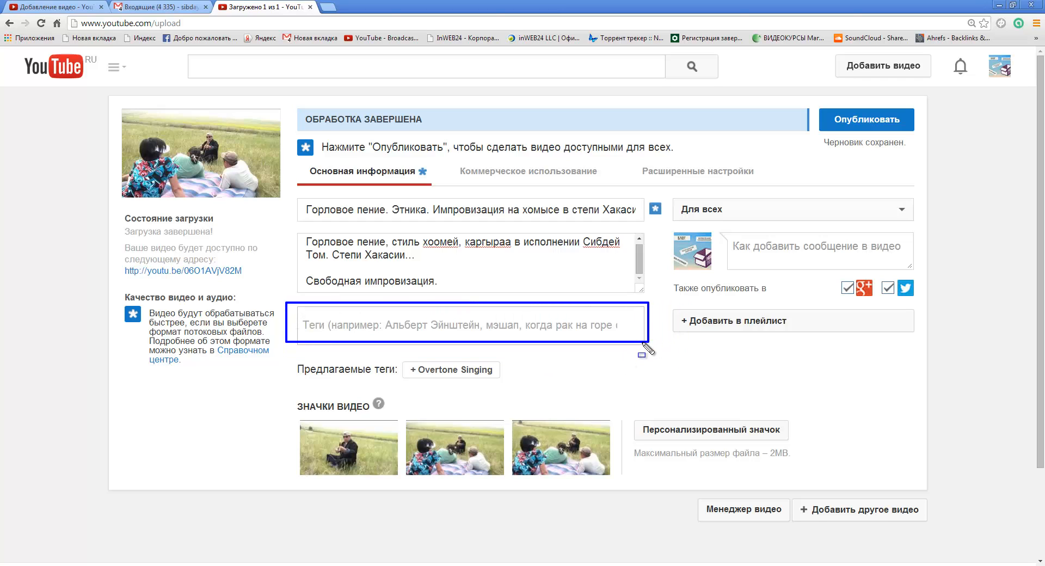
pyautogui.press('Escape')
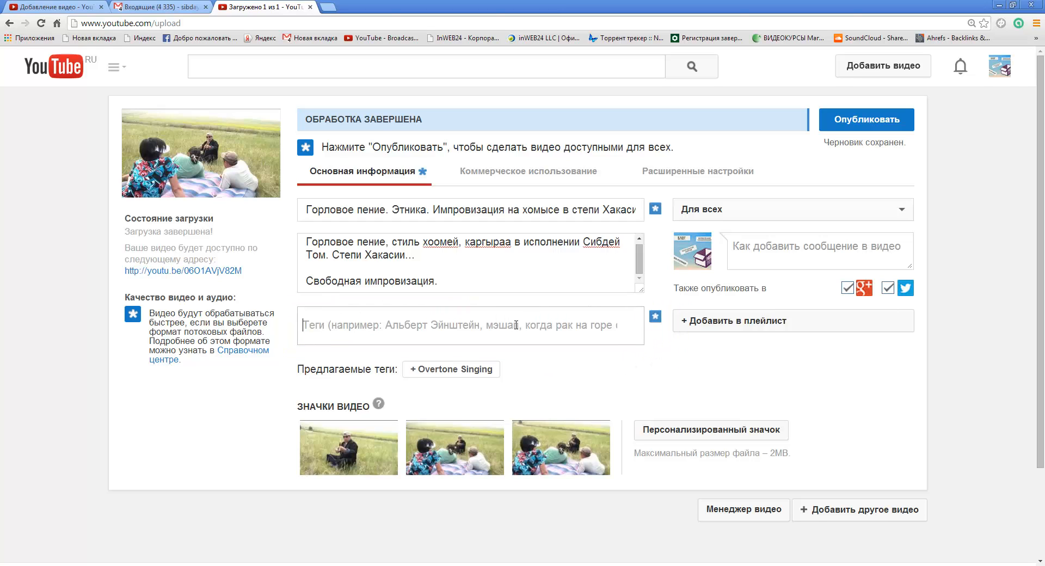
pyautogui.write('горловое п')
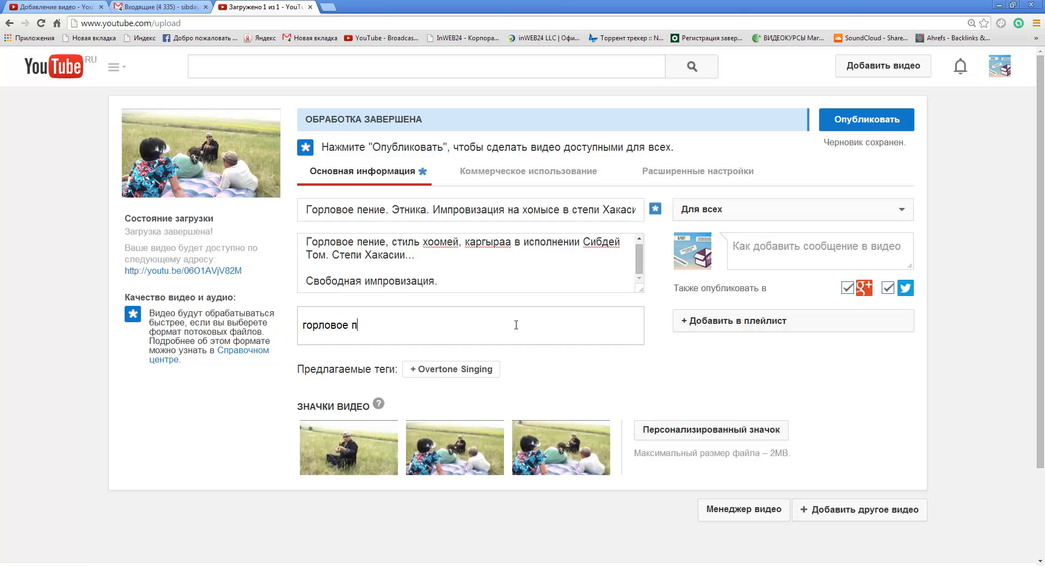
pyautogui.write('ение')
pyautogui.press('Return')
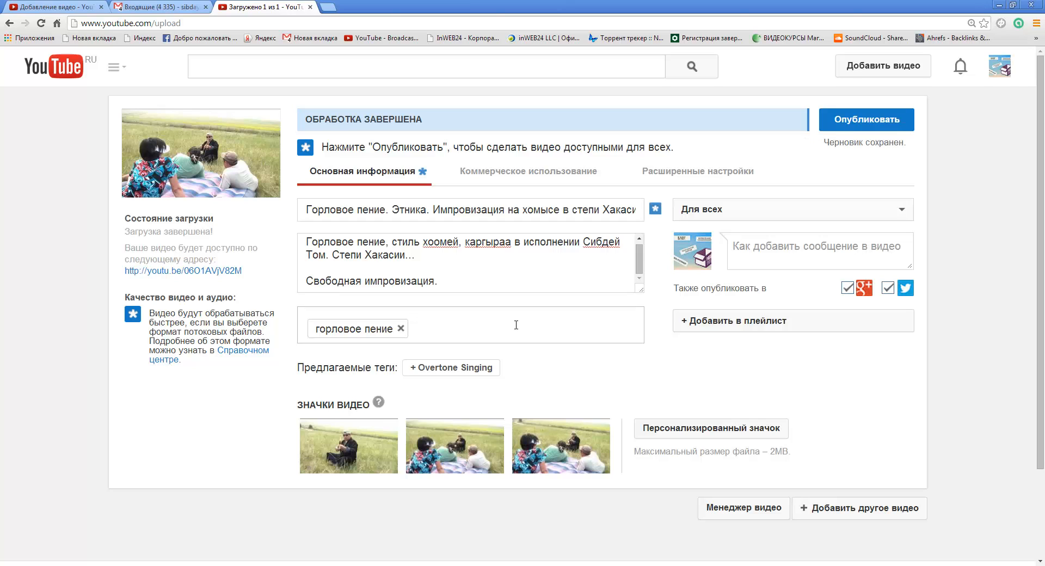
# Add the tags "этника", "каргыраа" and "хоомей" to the video
pyautogui.write('этнка')
pyautogui.press('Left')
pyautogui.press('Left')
pyautogui.write('и')
pyautogui.press('Return')
pyautogui.write('каргыраа')
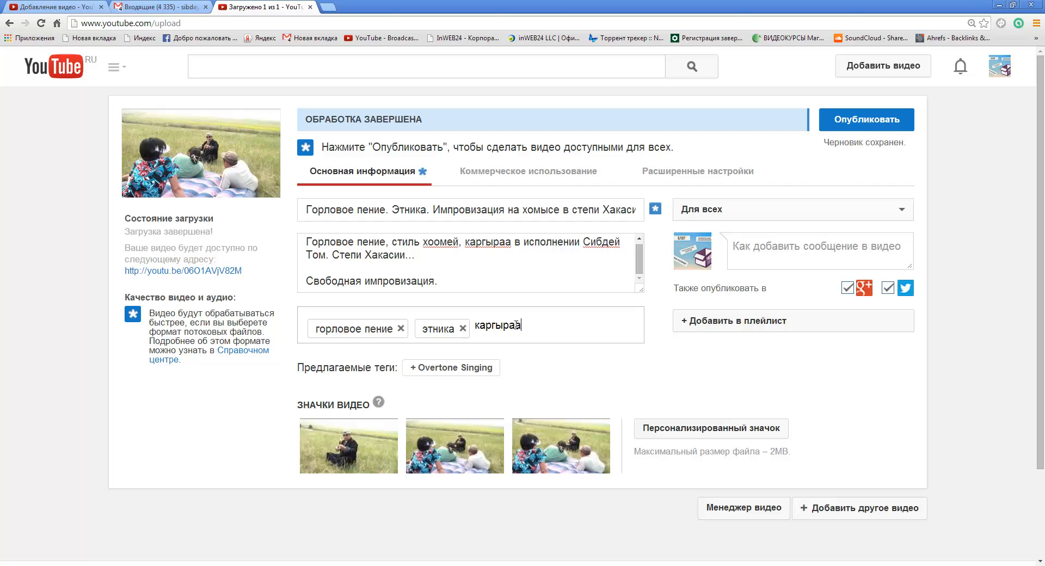
pyautogui.press('Return')
pyautogui.write('хоомей')
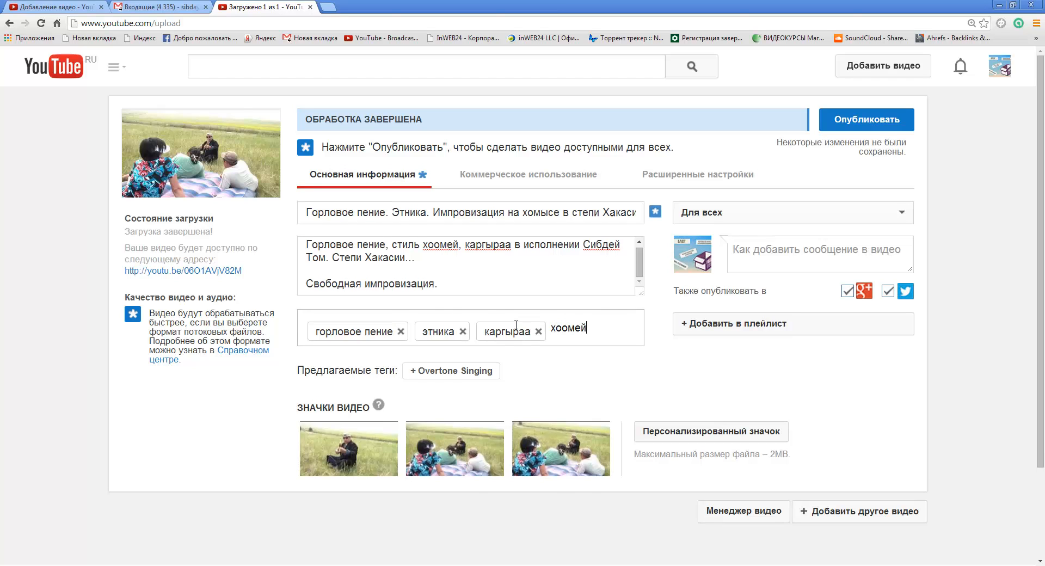
pyautogui.press('Return')
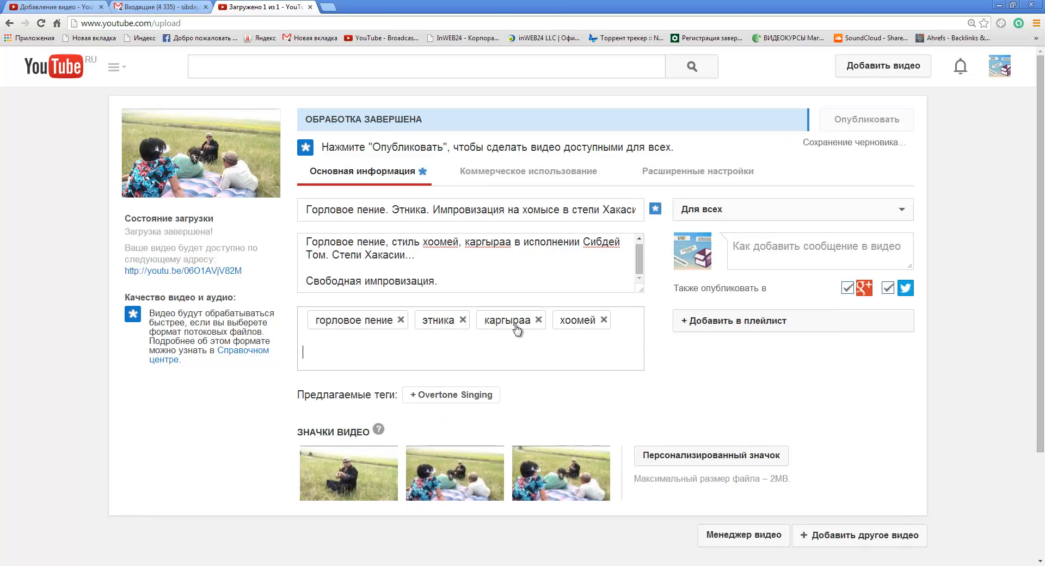
# Add the tag "хомыс" to the video, followed by the tag "хакасская музыка" entered twice
pyautogui.write('хомыс')
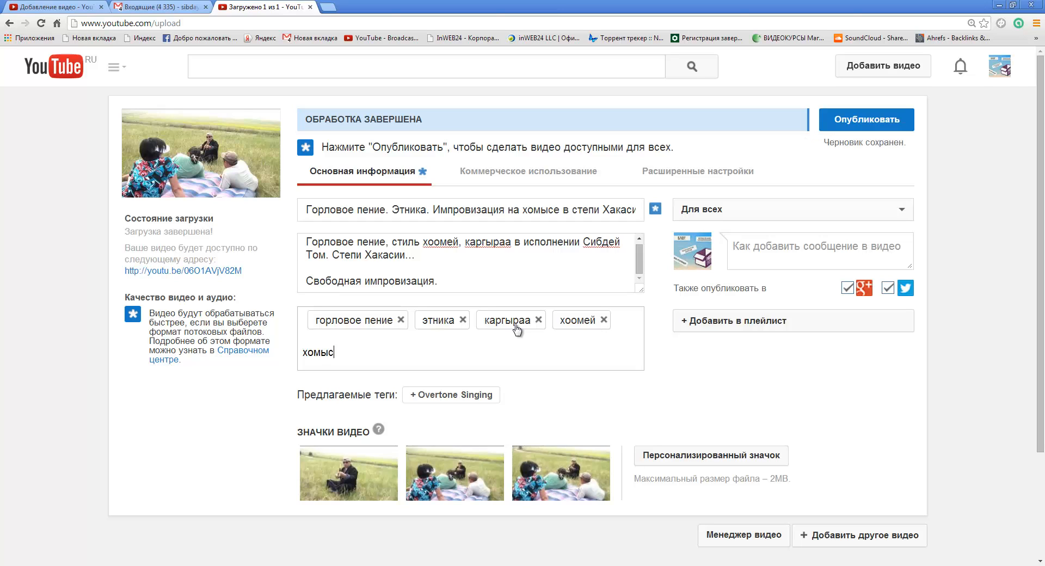
pyautogui.press('Return')
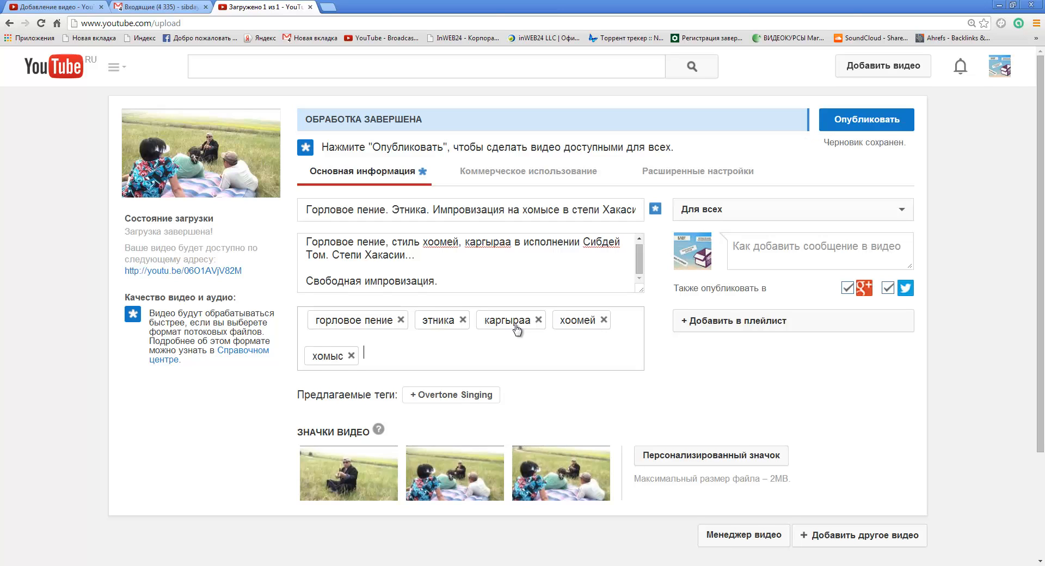
pyautogui.write('хакасская ')
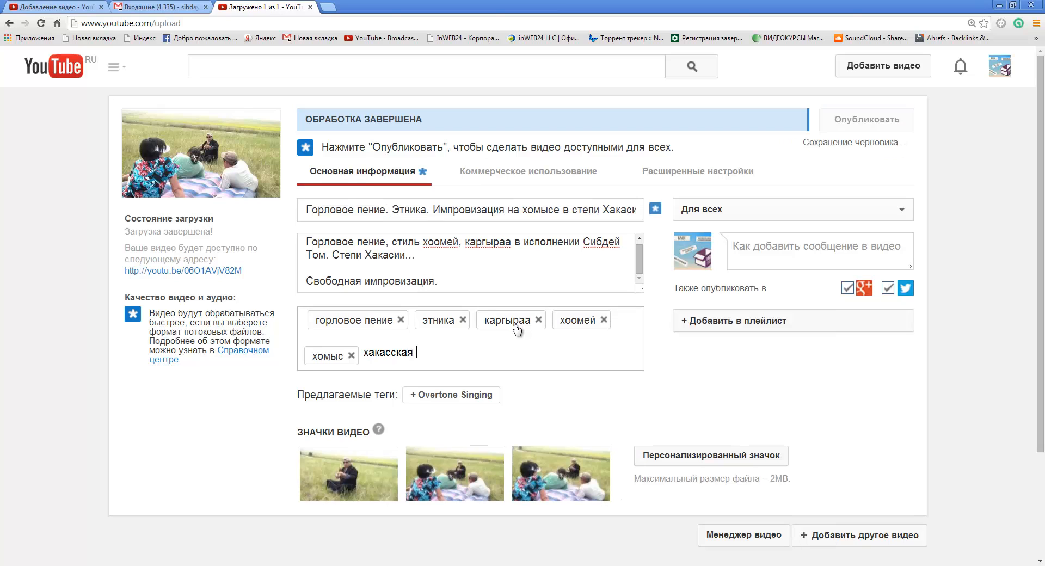
pyautogui.write('музыка')
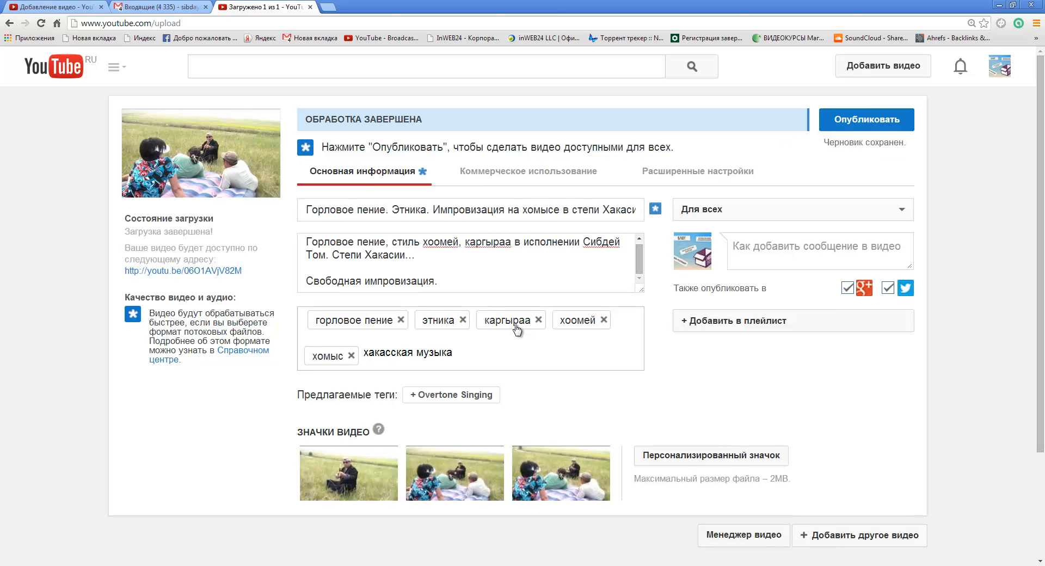
pyautogui.press('Return')
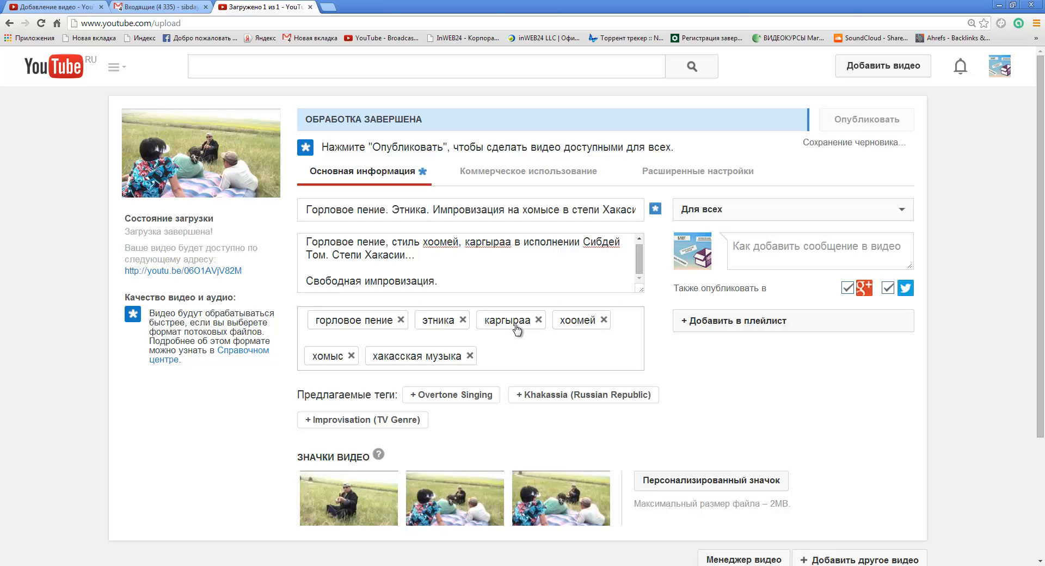
pyautogui.write('хак')
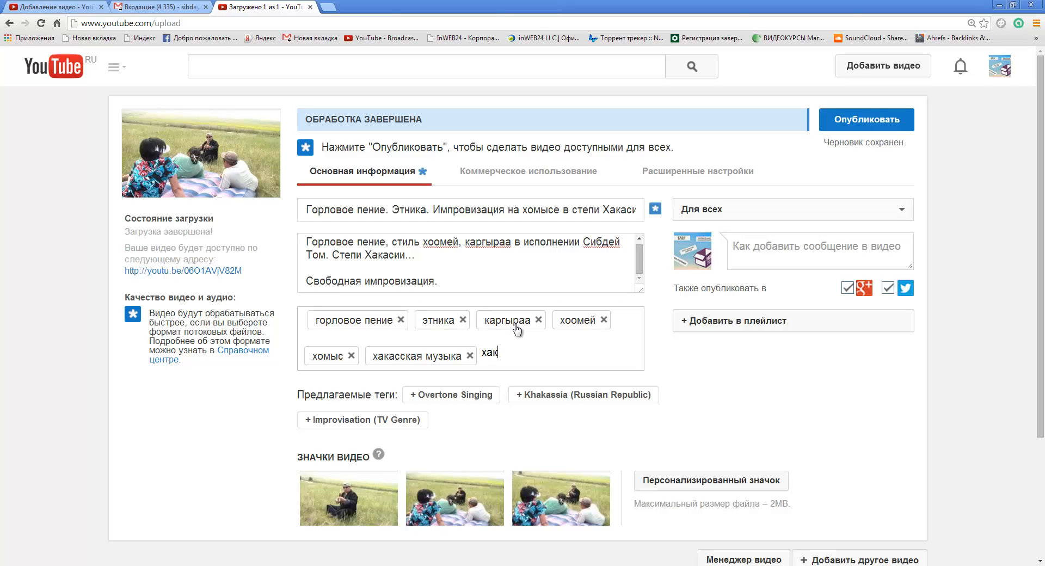
pyautogui.write('асская музыка')
pyautogui.press('Return')
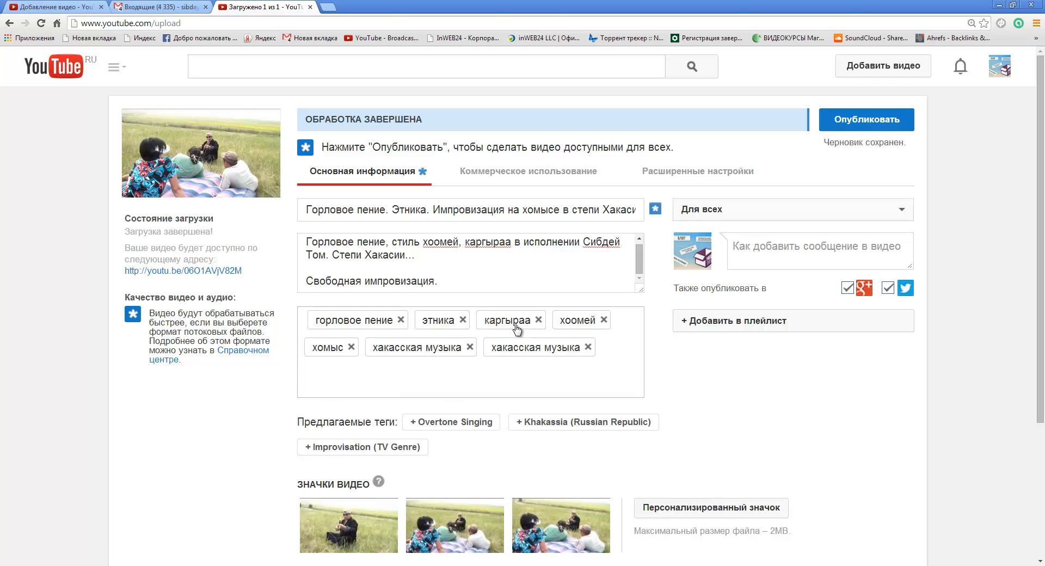
# Add the suggested tags "Overtone Singing" and "Khakassia (Russian Republic)" to the video
pyautogui.scroll(-1, 543, 390)
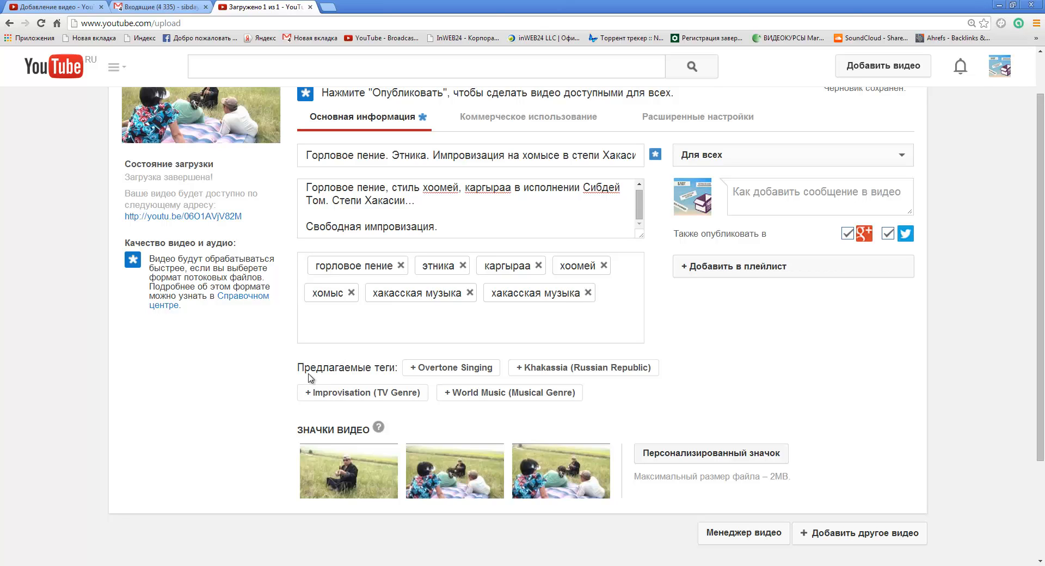
pyautogui.click(456, 370)
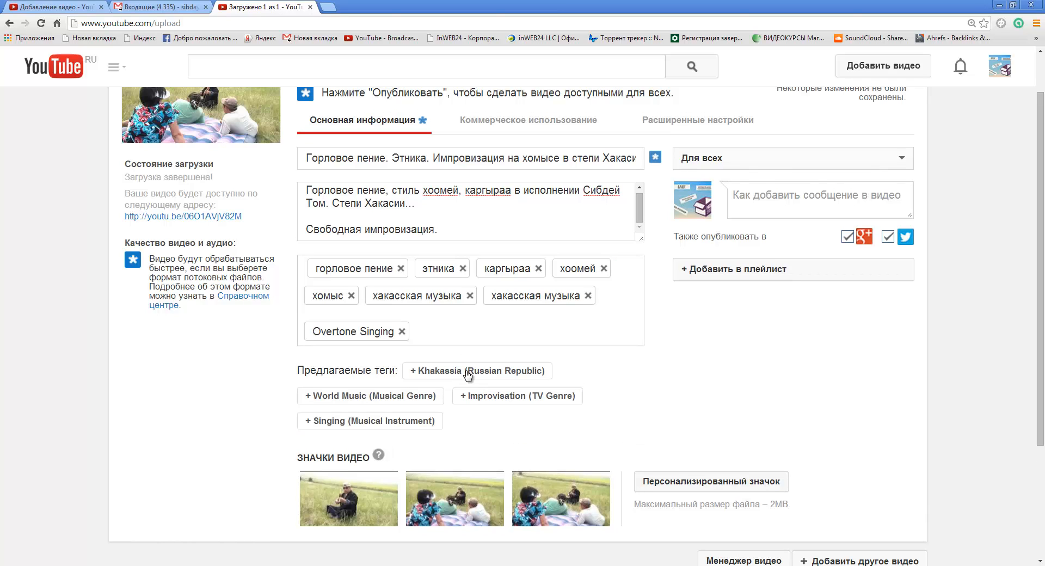
pyautogui.click(466, 372)
pyautogui.click(466, 372)
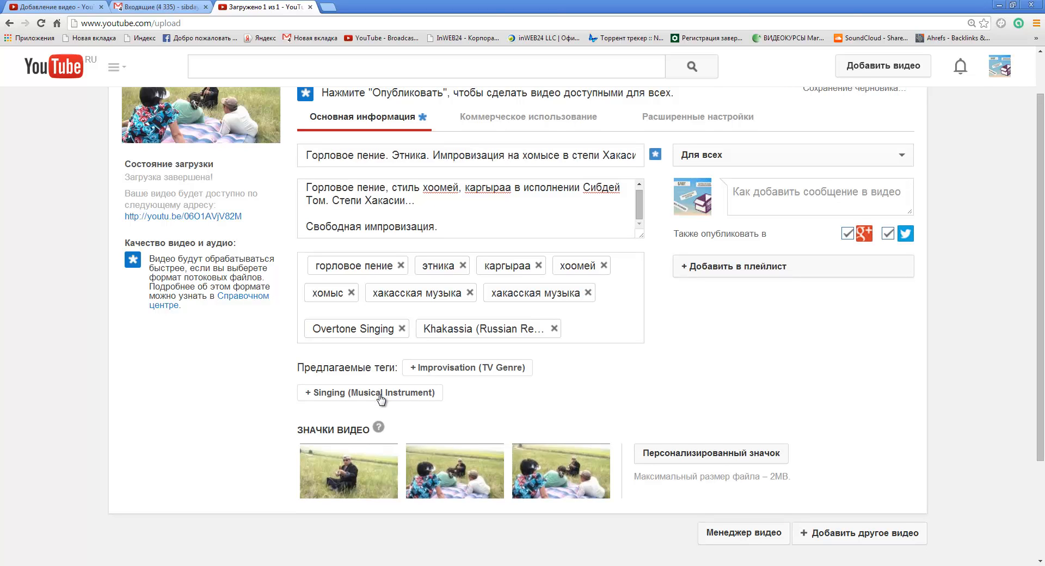
# Add the English tag "throat singing" to the end of the video's tag list
pyautogui.click(601, 328)
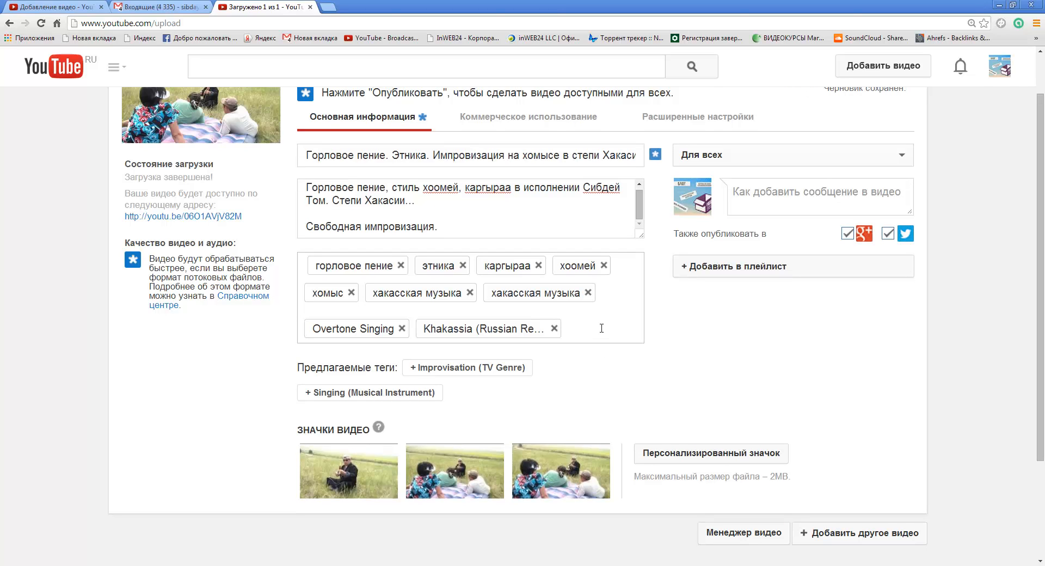
pyautogui.write('throat')
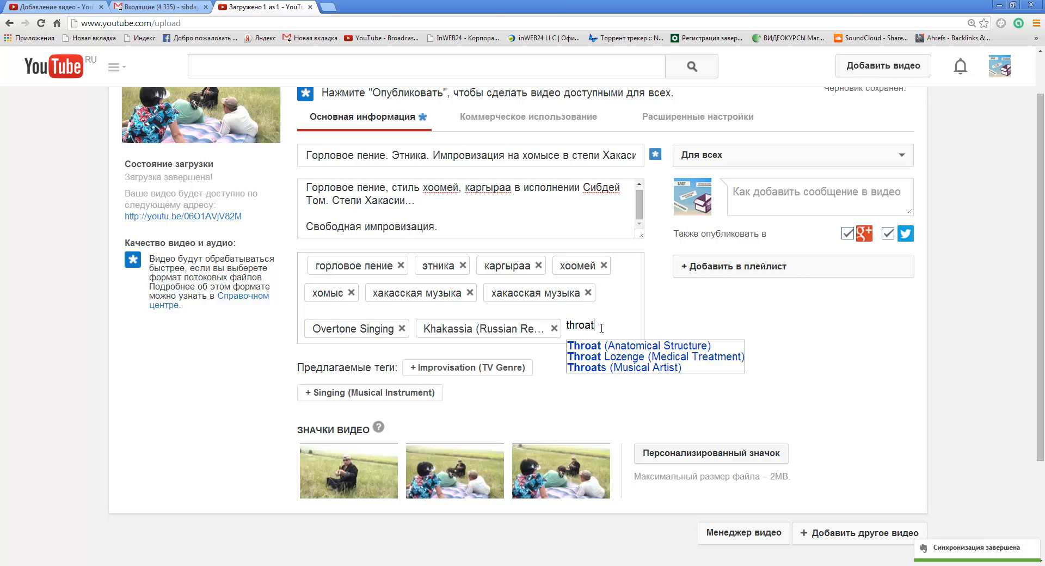
pyautogui.write(' si')
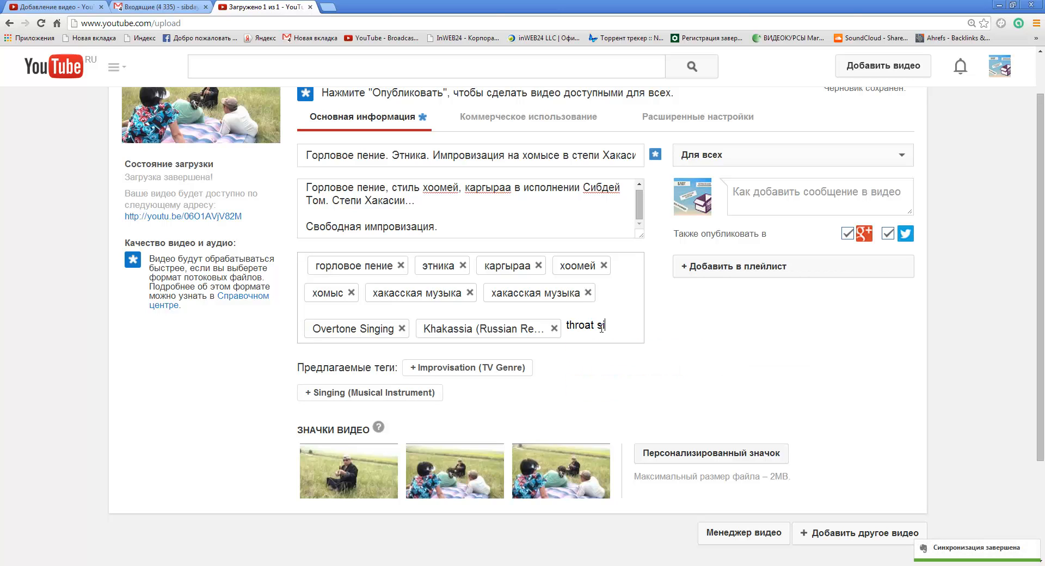
pyautogui.write('nging')
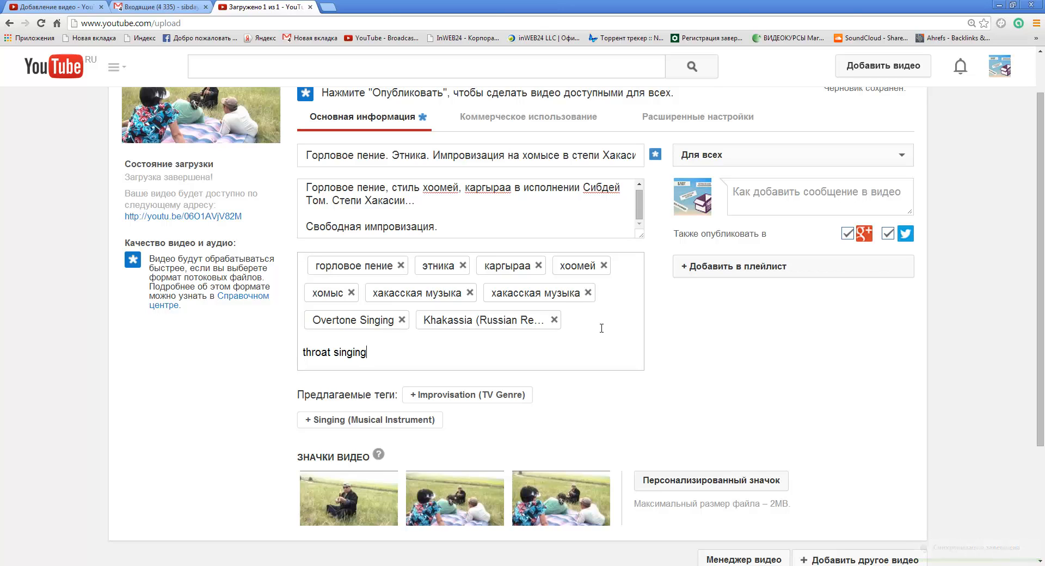
pyautogui.press('Return')
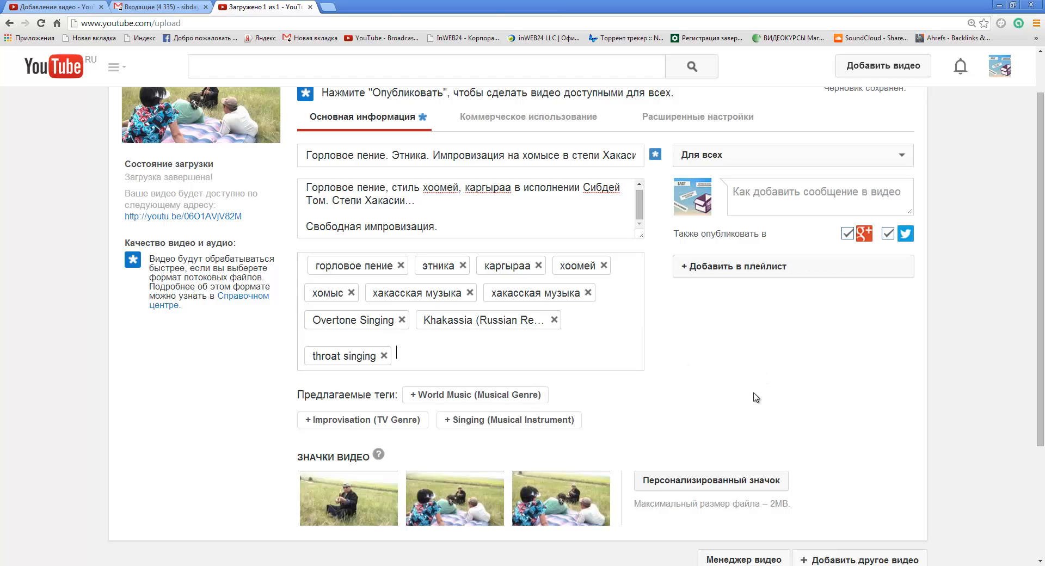
pyautogui.moveTo(284, 249)
pyautogui.mouseDown()
pyautogui.moveTo(585, 381)
pyautogui.moveTo(657, 385)
pyautogui.mouseUp()
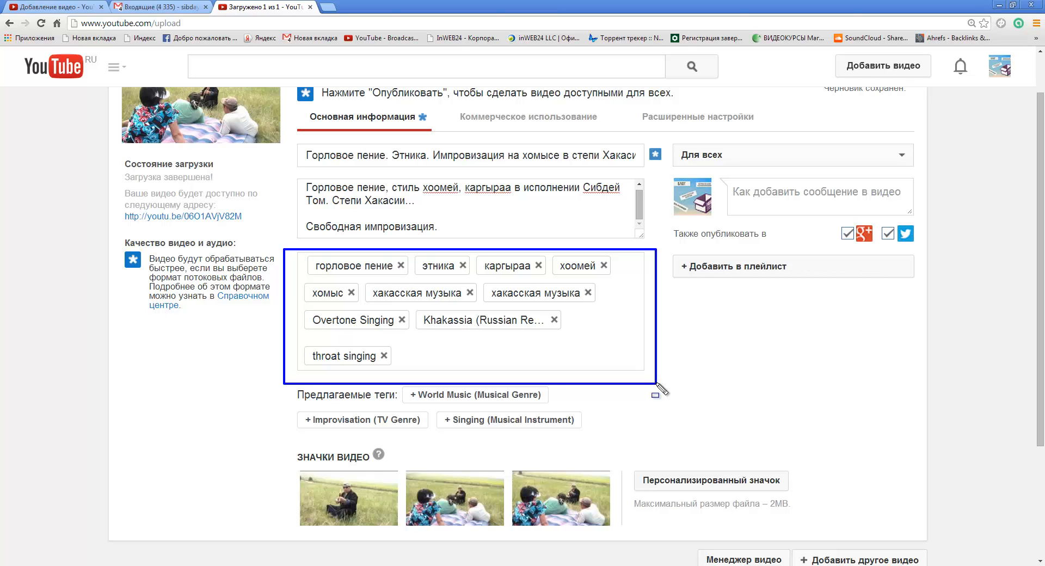
pyautogui.press('Escape')
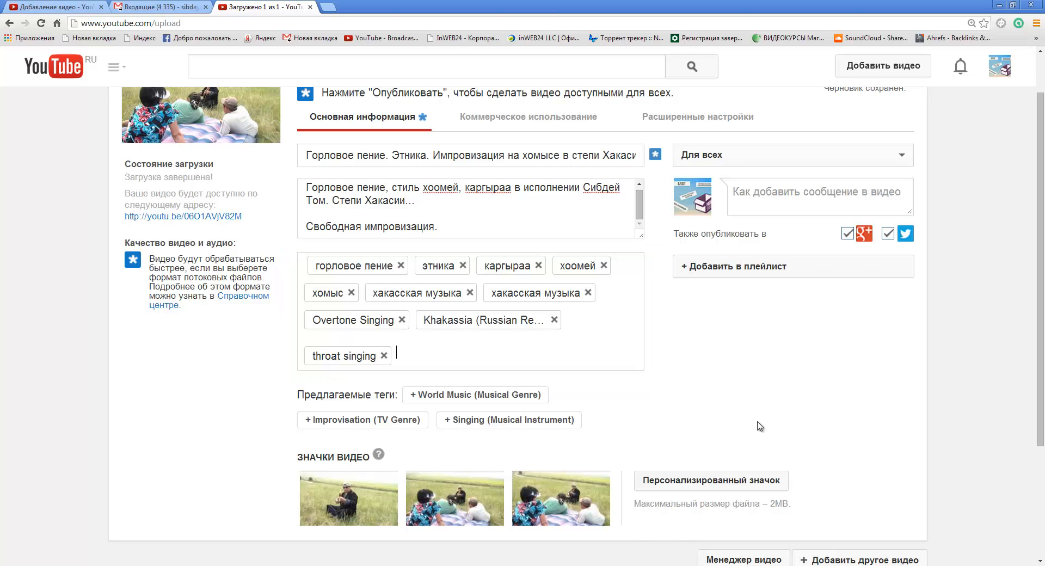
# Add the video to the existing playlists "этника" and "хакас"
pyautogui.scroll(1, 760, 426)
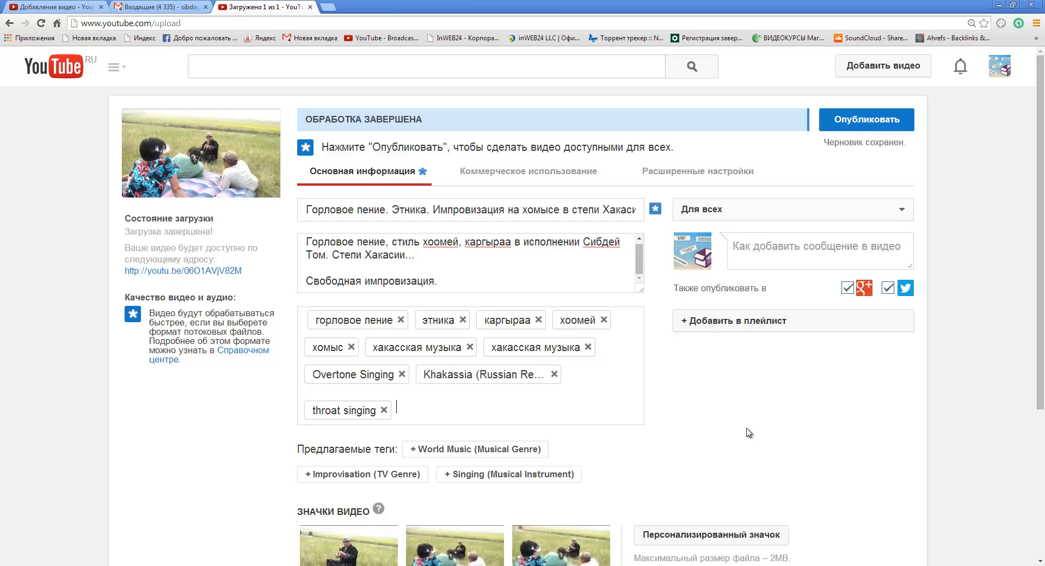
pyautogui.moveTo(667, 302)
pyautogui.mouseDown()
pyautogui.moveTo(795, 349)
pyautogui.moveTo(938, 349)
pyautogui.moveTo(920, 344)
pyautogui.mouseUp()
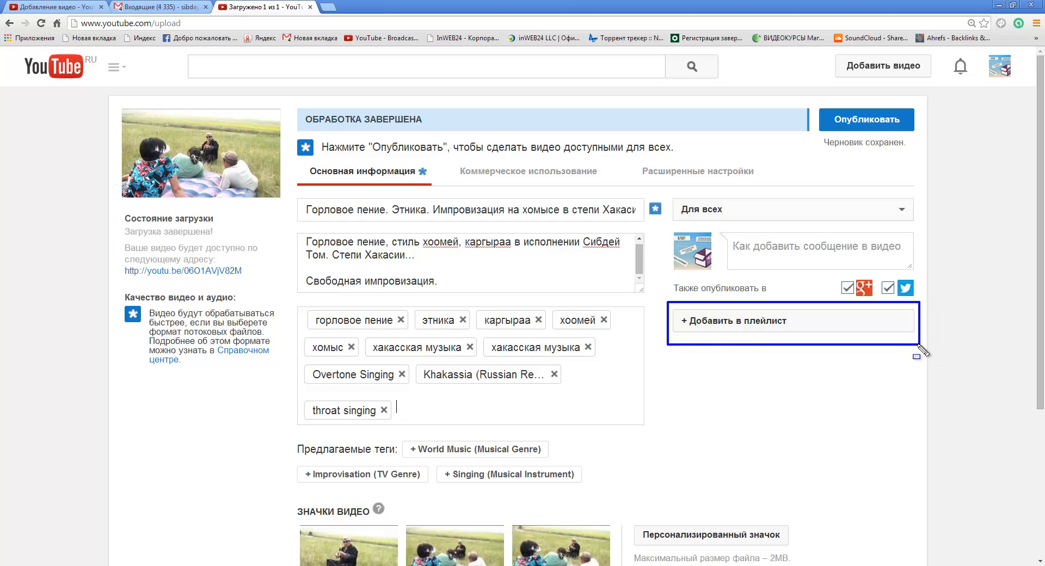
pyautogui.click(783, 324)
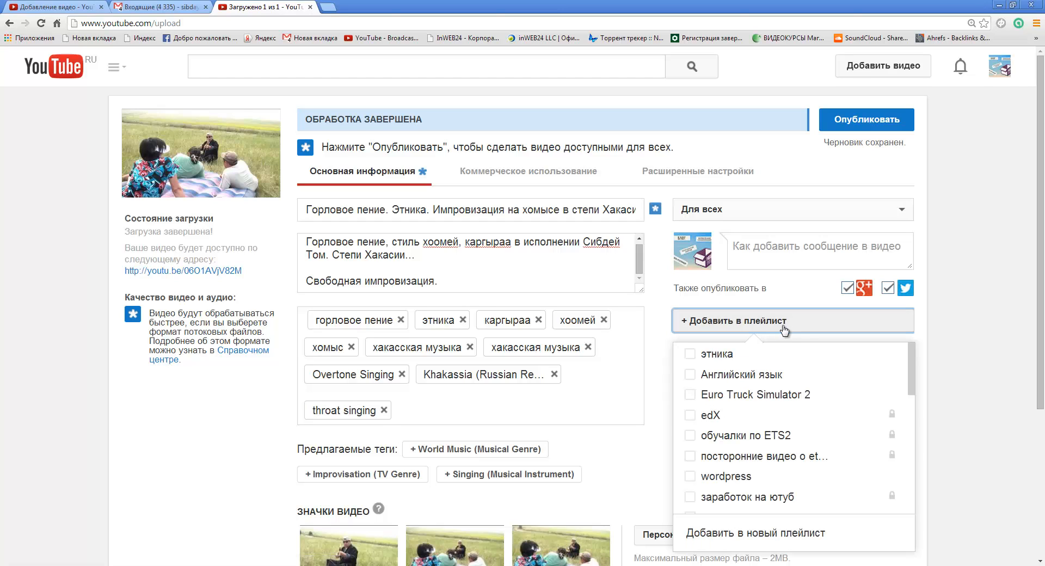
pyautogui.click(690, 354)
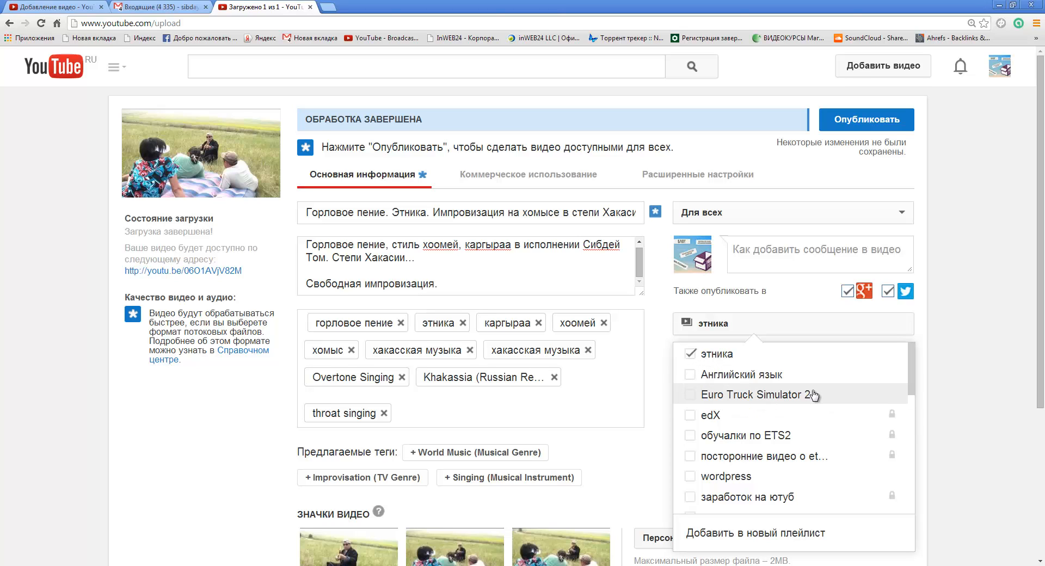
pyautogui.scroll(-3, 803, 428)
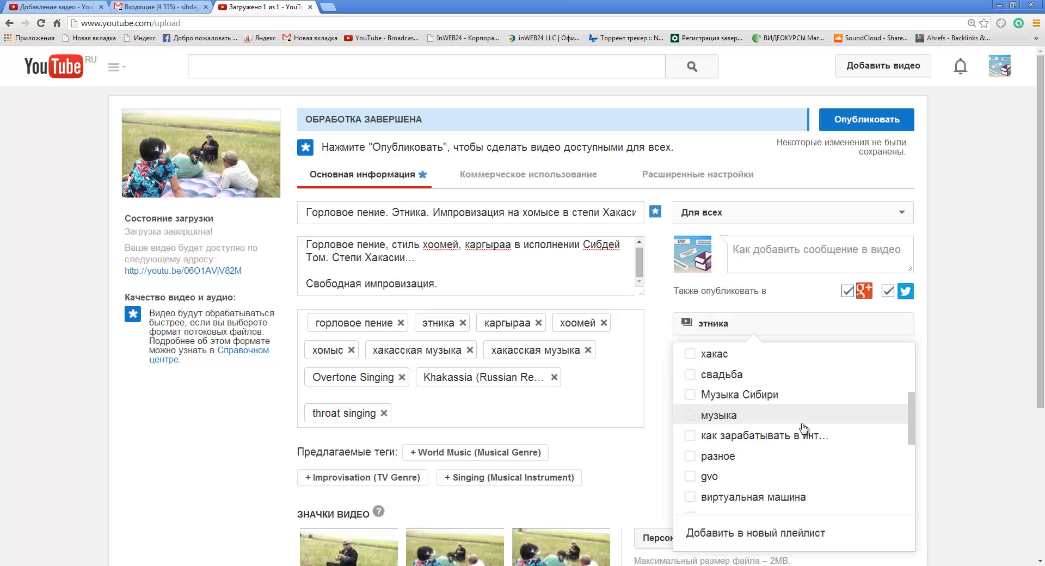
pyautogui.click(689, 353)
# Look through the channel's remaining playlists for other suitable ones and close the playlist selection
pyautogui.scroll(-2, 842, 416)
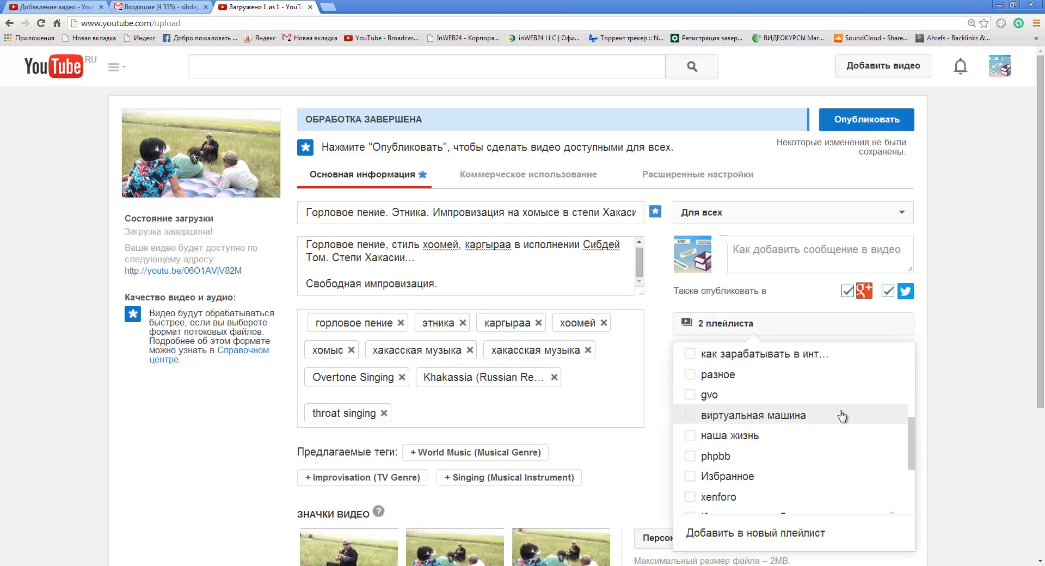
pyautogui.scroll(-2, 843, 416)
pyautogui.scroll(6, 842, 419)
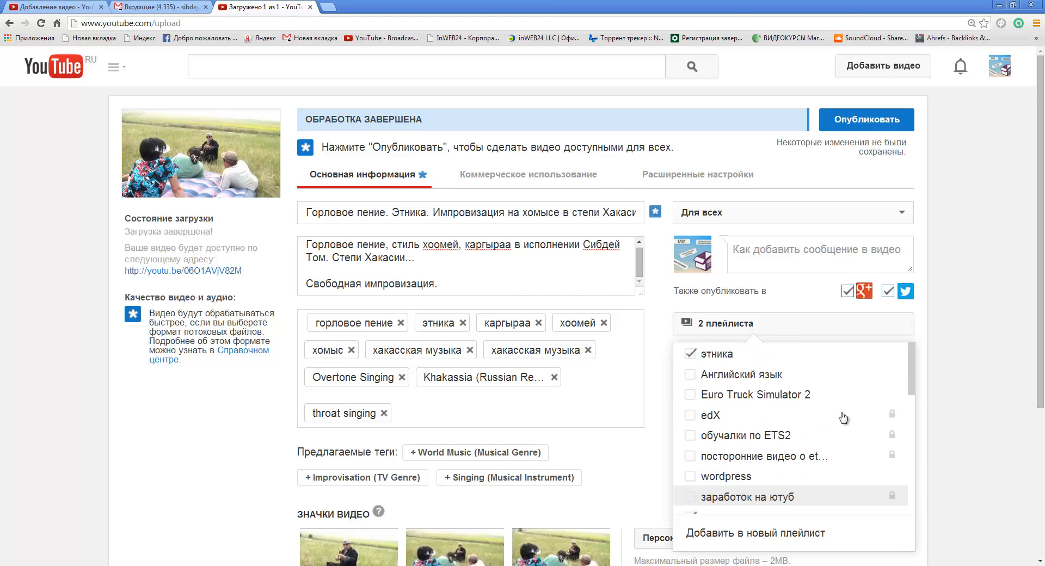
pyautogui.scroll(-8, 843, 419)
pyautogui.moveTo(912, 432); pyautogui.dragTo(912, 338)
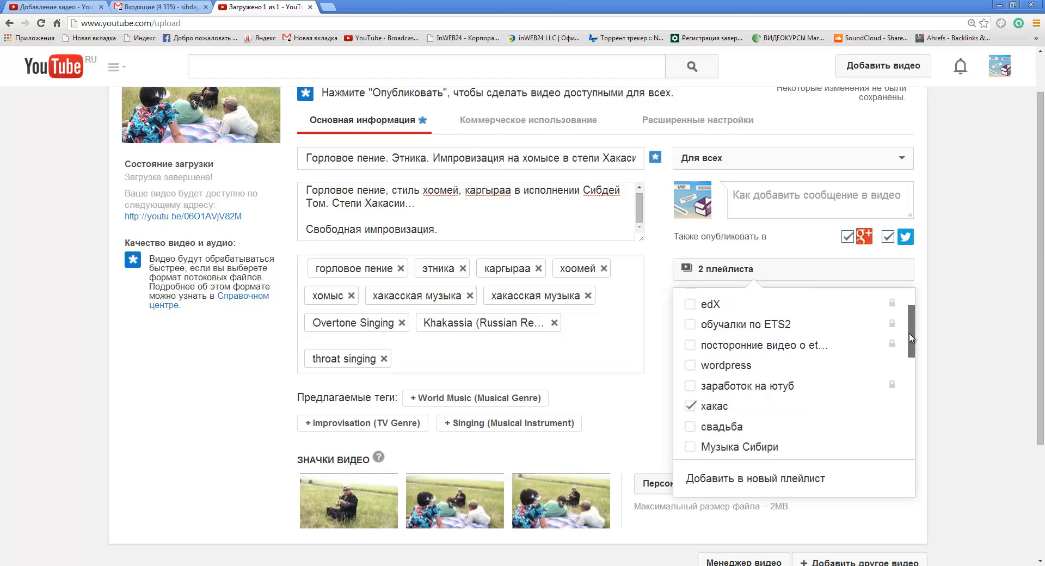
pyautogui.scroll(-2, 687, 392)
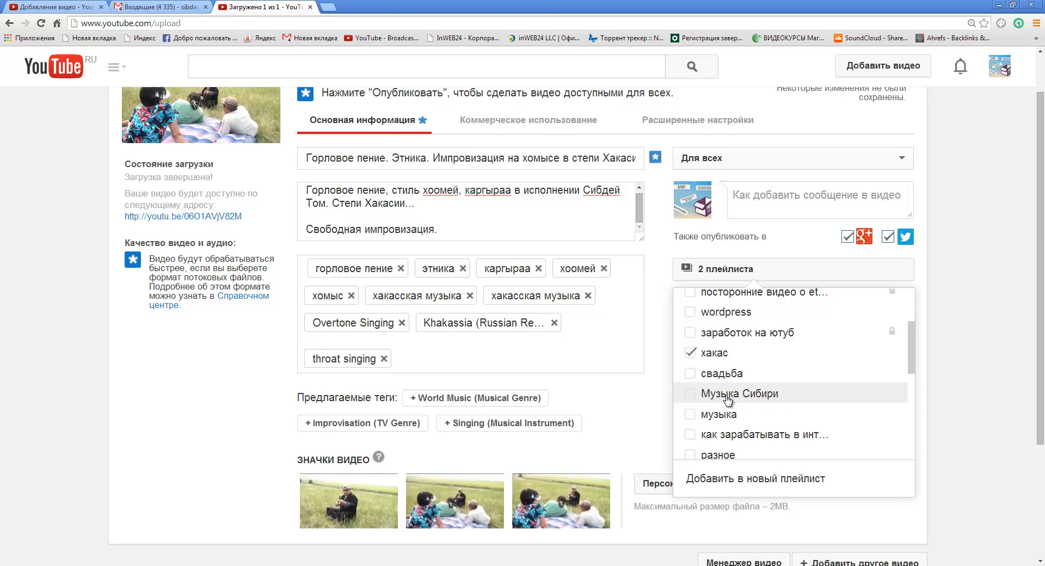
pyautogui.scroll(2, 796, 414)
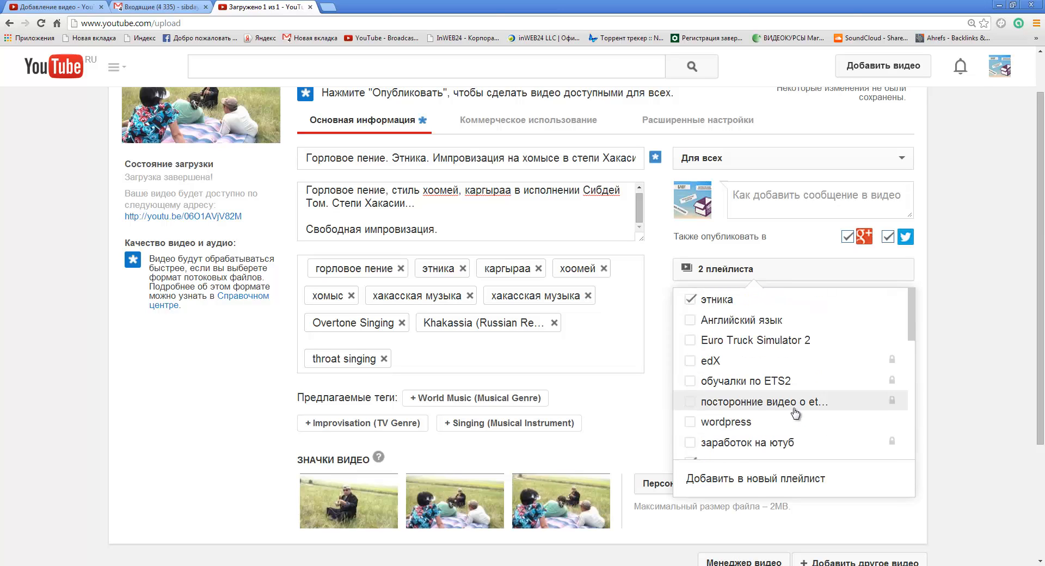
pyautogui.click(982, 364)
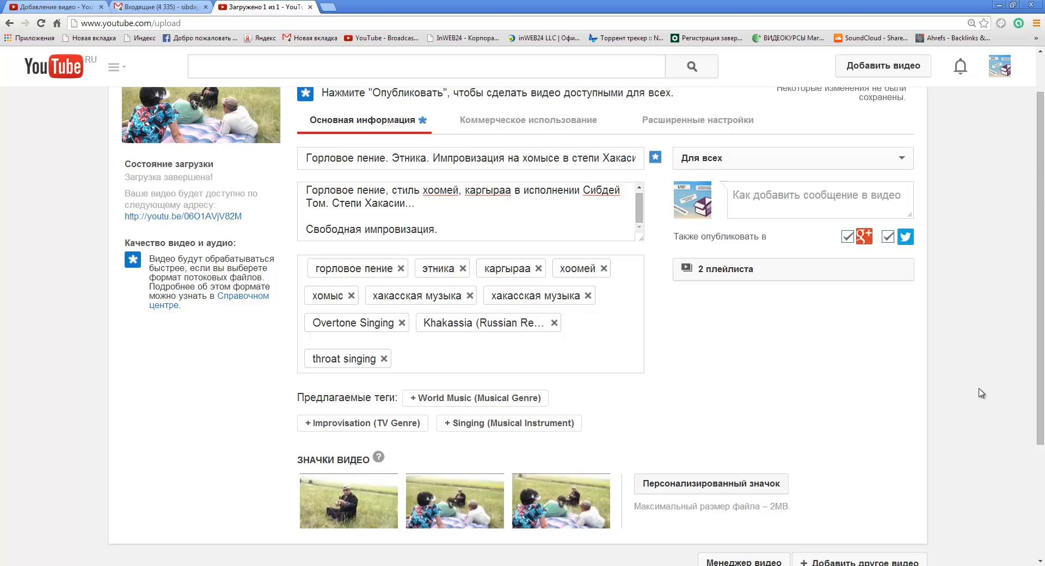
# Select the first suggested thumbnail, with the man sitting alone in the grass, as the video's thumbnail
pyautogui.scroll(-3, 983, 389)
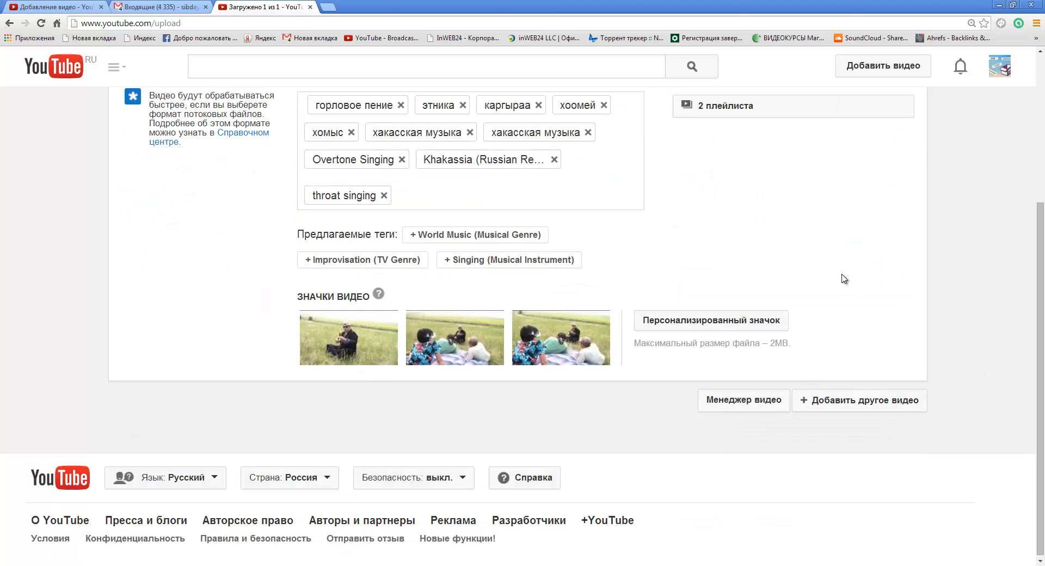
pyautogui.moveTo(276, 289)
pyautogui.mouseDown()
pyautogui.moveTo(410, 330)
pyautogui.moveTo(607, 359)
pyautogui.moveTo(620, 383)
pyautogui.mouseUp()
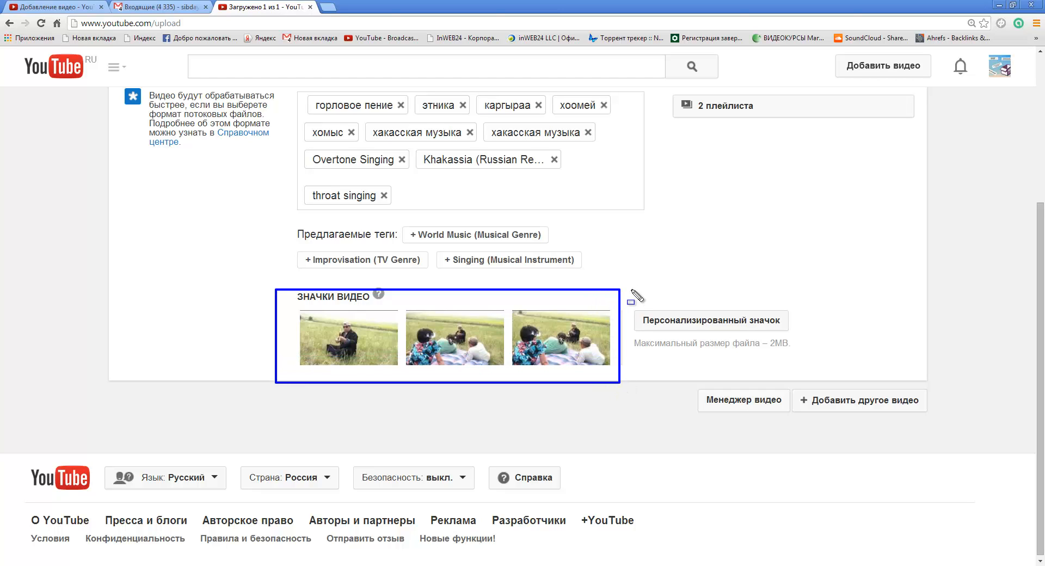
pyautogui.press('Escape')
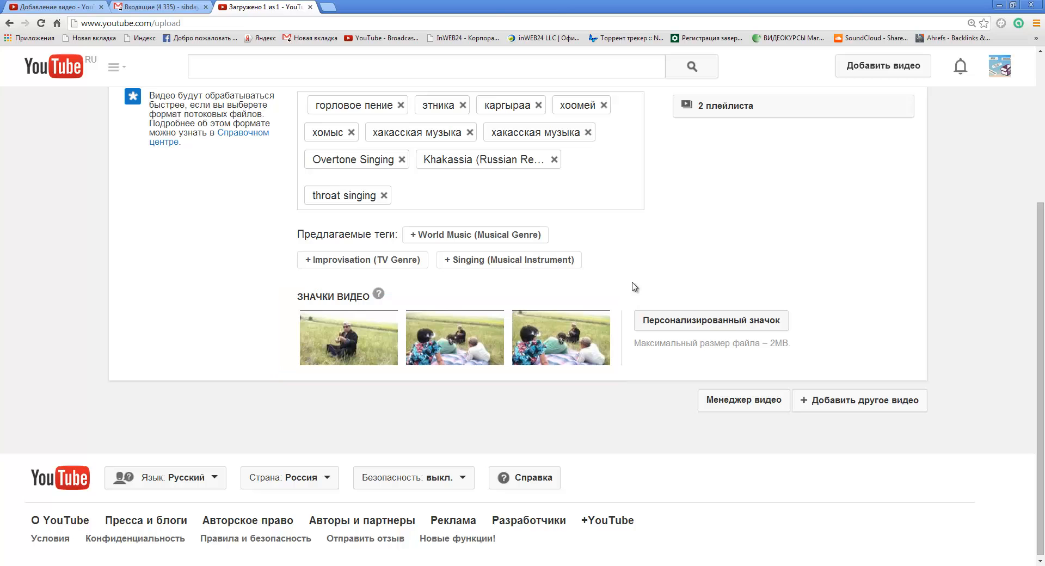
pyautogui.scroll(4, 634, 287)
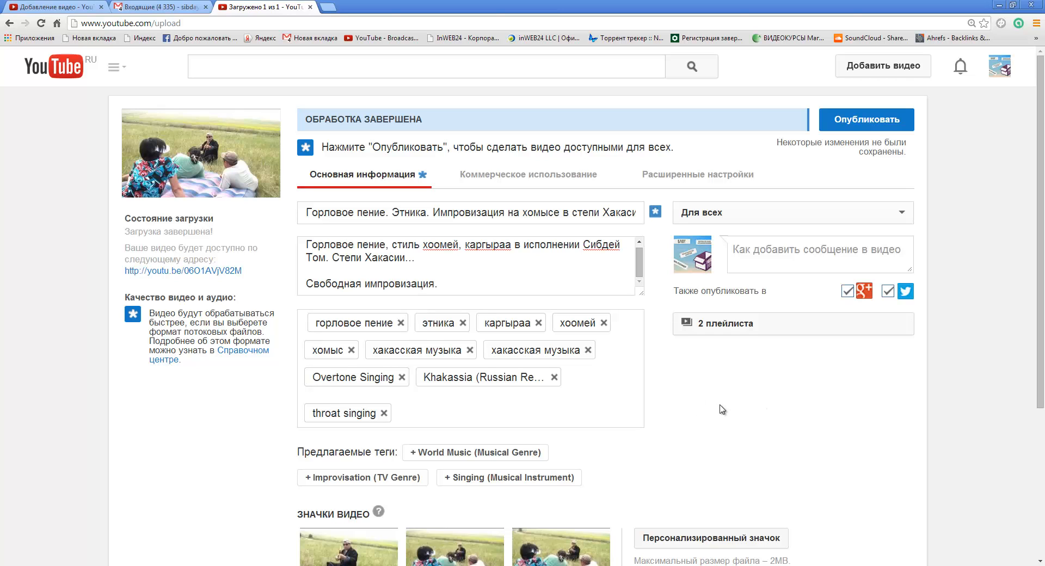
pyautogui.scroll(-2, 722, 409)
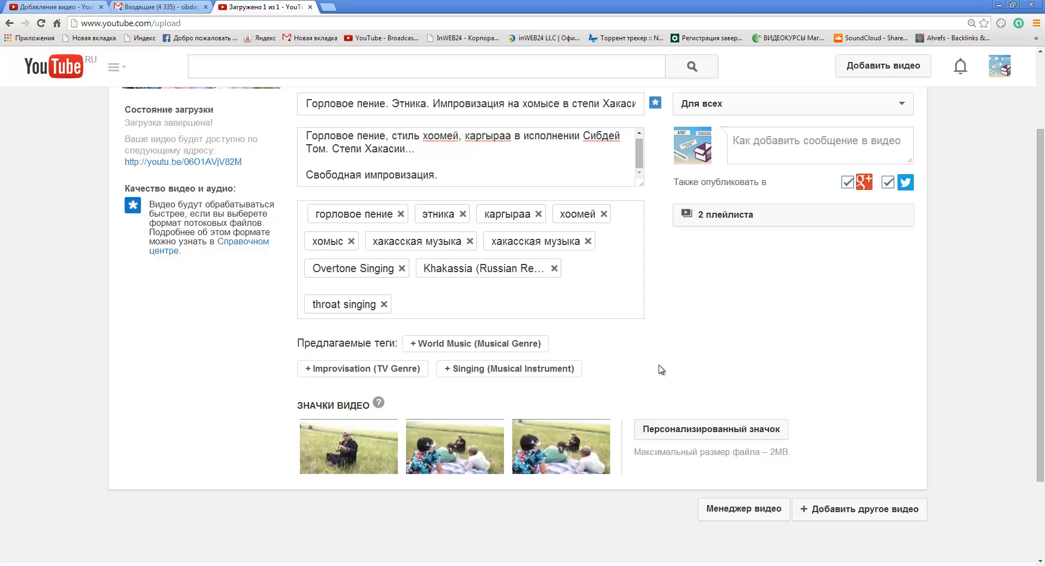
pyautogui.click(349, 455)
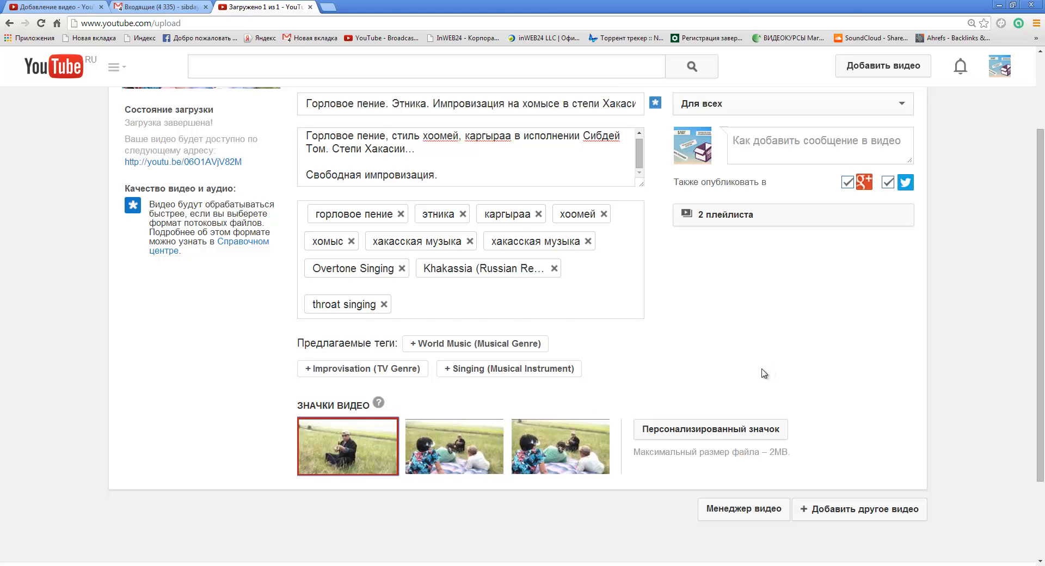
pyautogui.scroll(2, 762, 392)
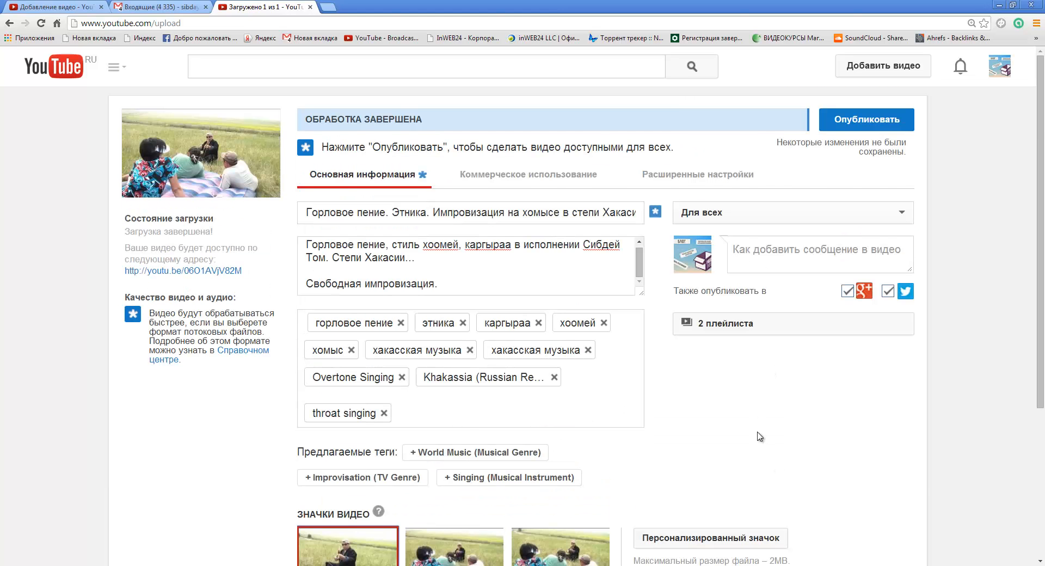
pyautogui.scroll(-2, 757, 432)
pyautogui.scroll(2, 838, 399)
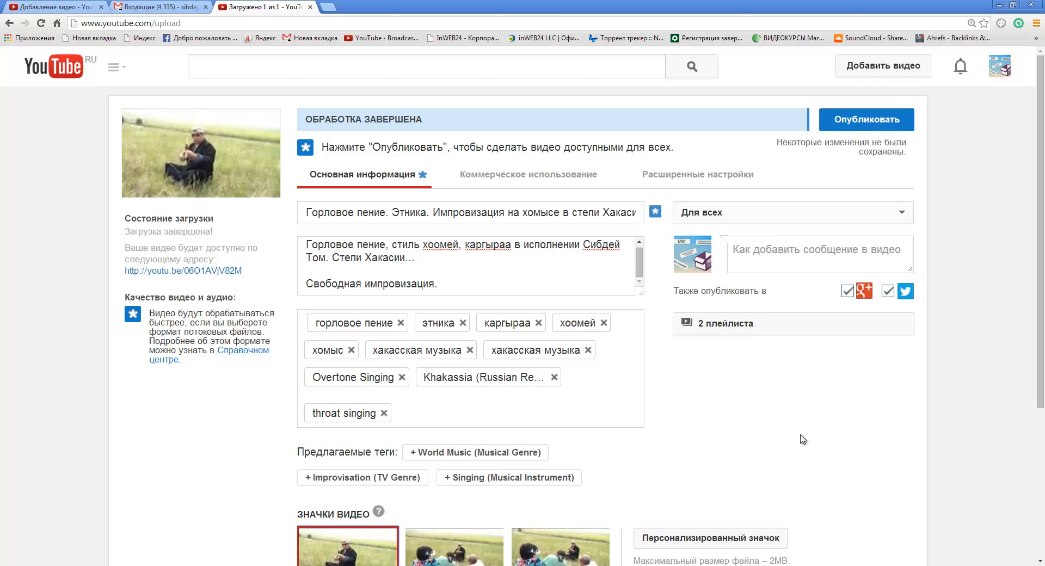
# Set the video's category to "Музыка" in the advanced settings and review the remaining options and the ad monetization settings
pyautogui.moveTo(289, 161)
pyautogui.mouseDown()
pyautogui.moveTo(460, 234)
pyautogui.moveTo(438, 185)
pyautogui.mouseUp()
pyautogui.moveTo(280, 199)
pyautogui.mouseDown()
pyautogui.moveTo(468, 420)
pyautogui.moveTo(632, 565)
pyautogui.moveTo(658, 563)
pyautogui.mouseUp()
pyautogui.press('Escape')
pyautogui.click(684, 183)
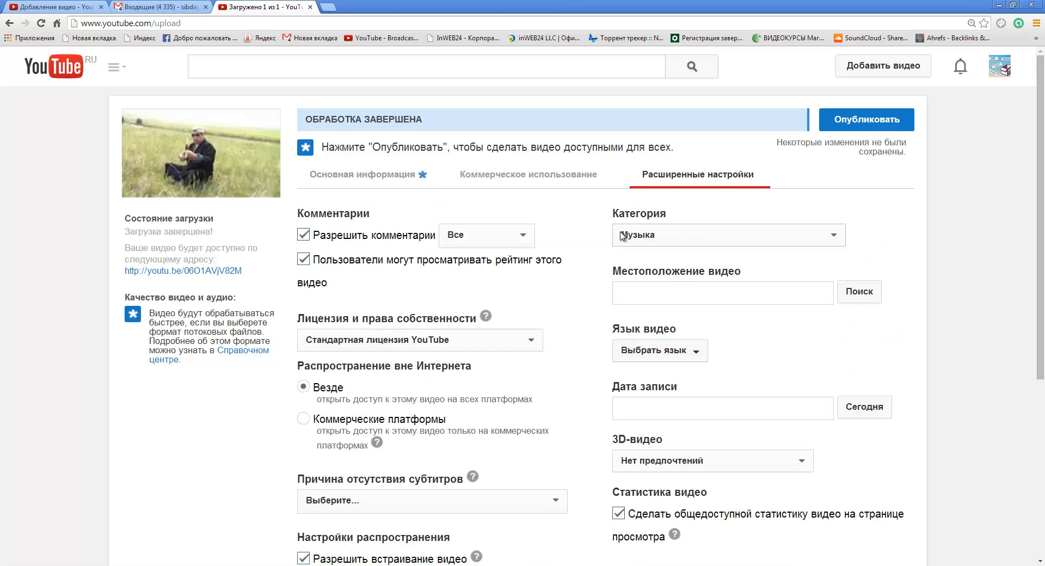
pyautogui.click(835, 237)
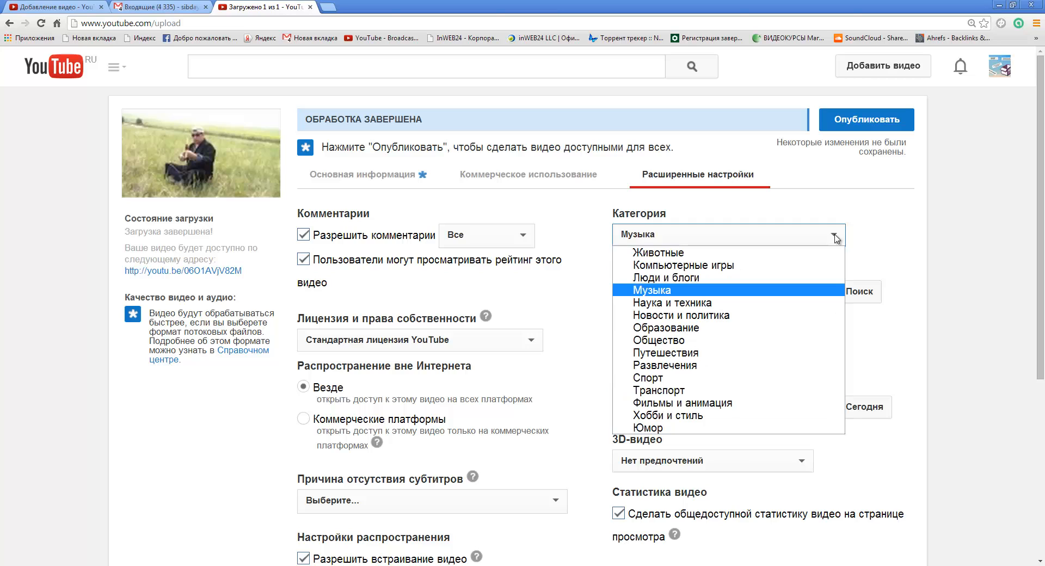
pyautogui.click(790, 290)
pyautogui.scroll(-1, 781, 344)
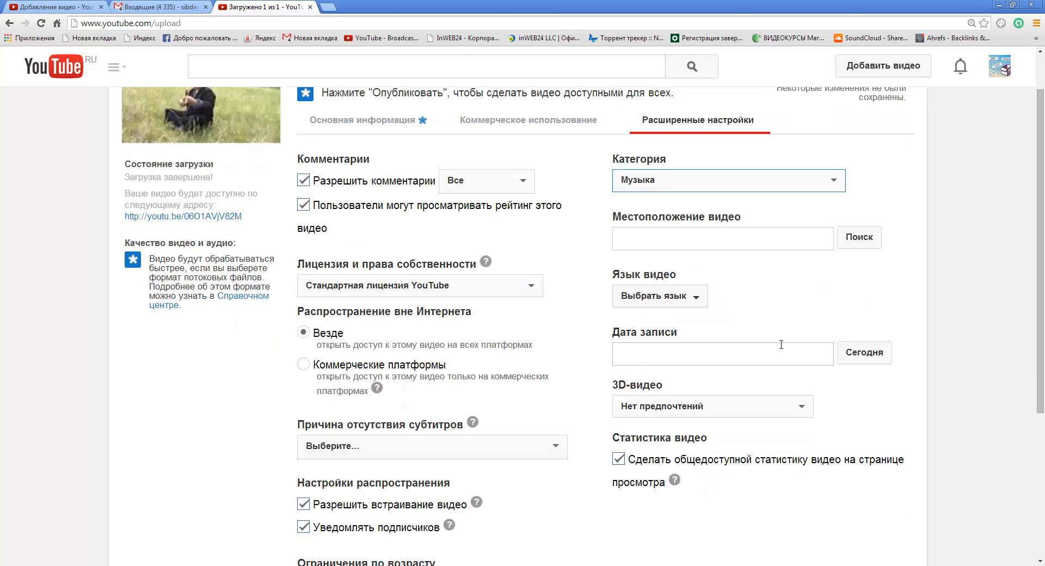
pyautogui.scroll(-1, 781, 345)
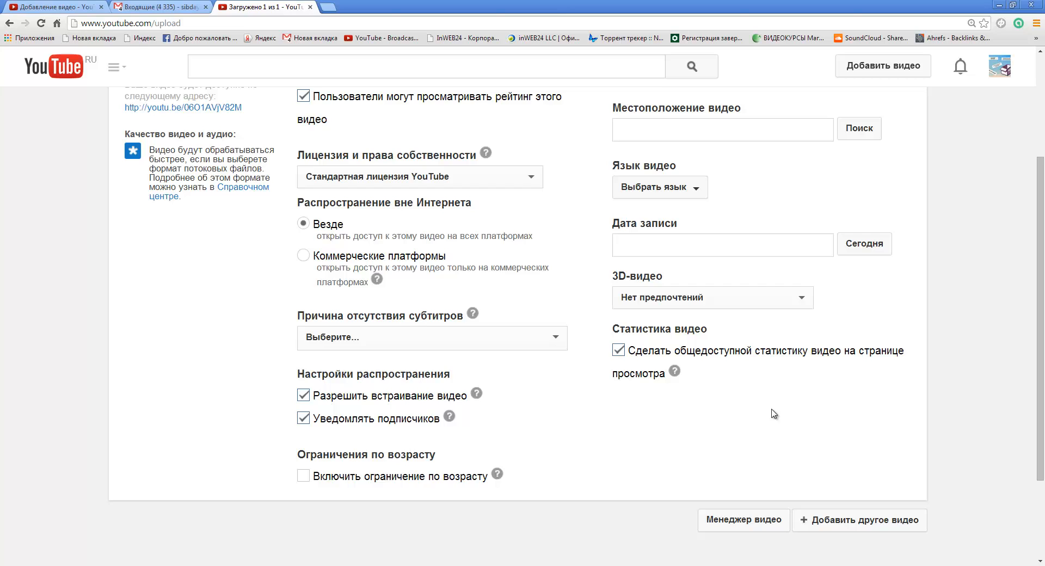
pyautogui.scroll(3, 774, 414)
pyautogui.click(528, 175)
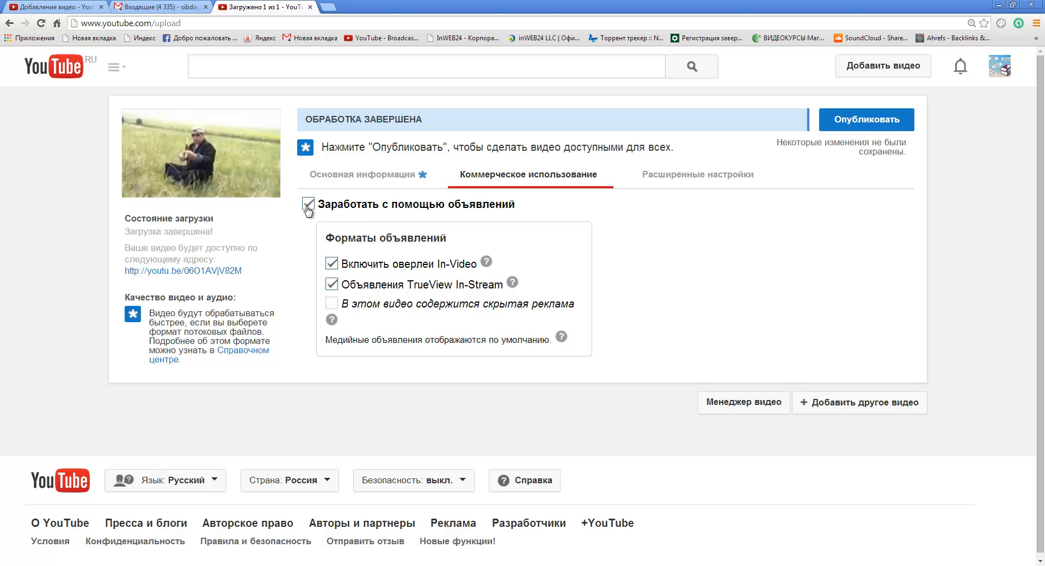
# Publish the video from its basic information, open its published link and pause the playback
pyautogui.click(357, 180)
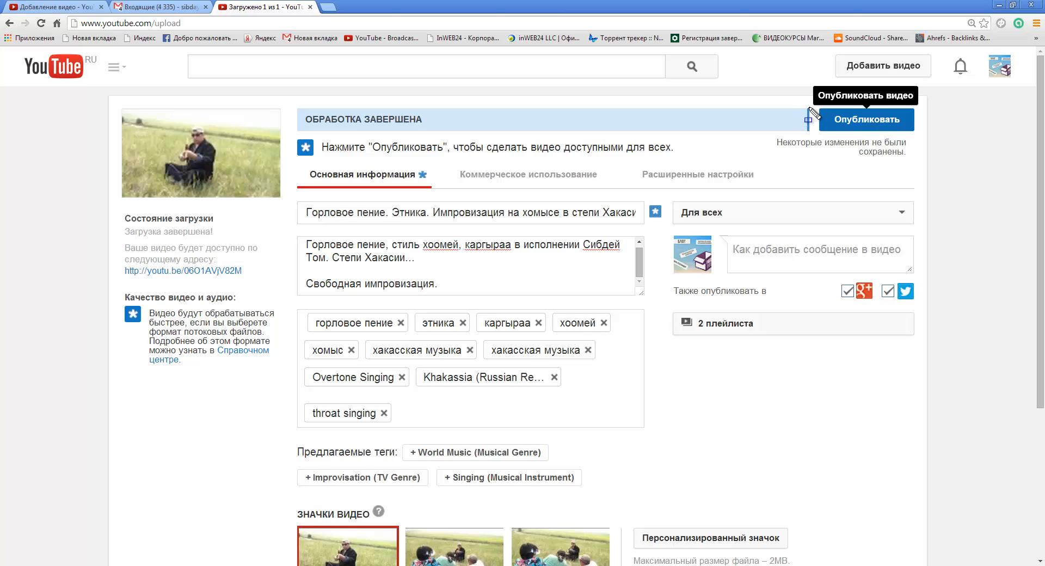
pyautogui.click(895, 127)
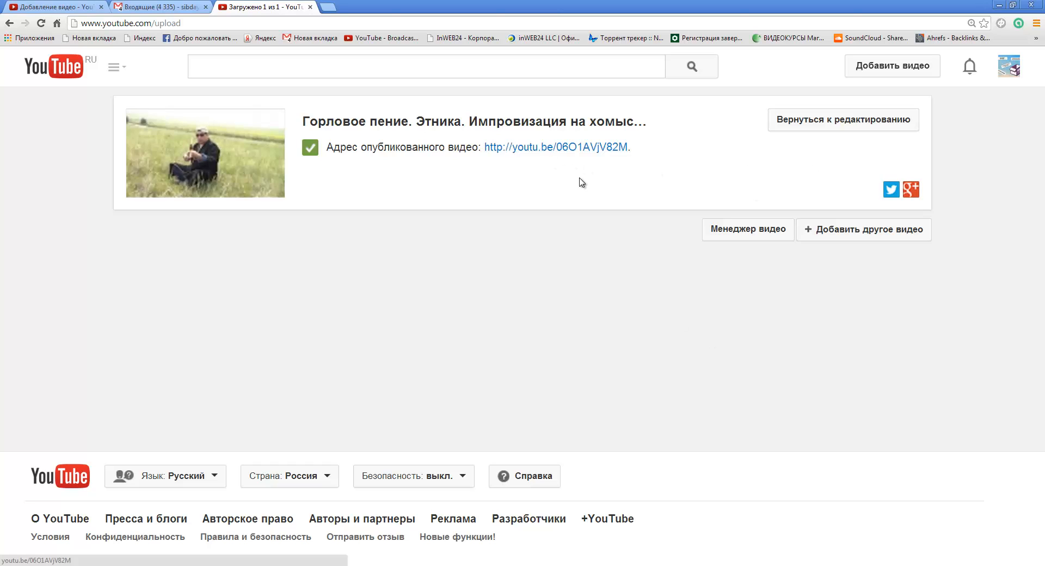
pyautogui.click(565, 150)
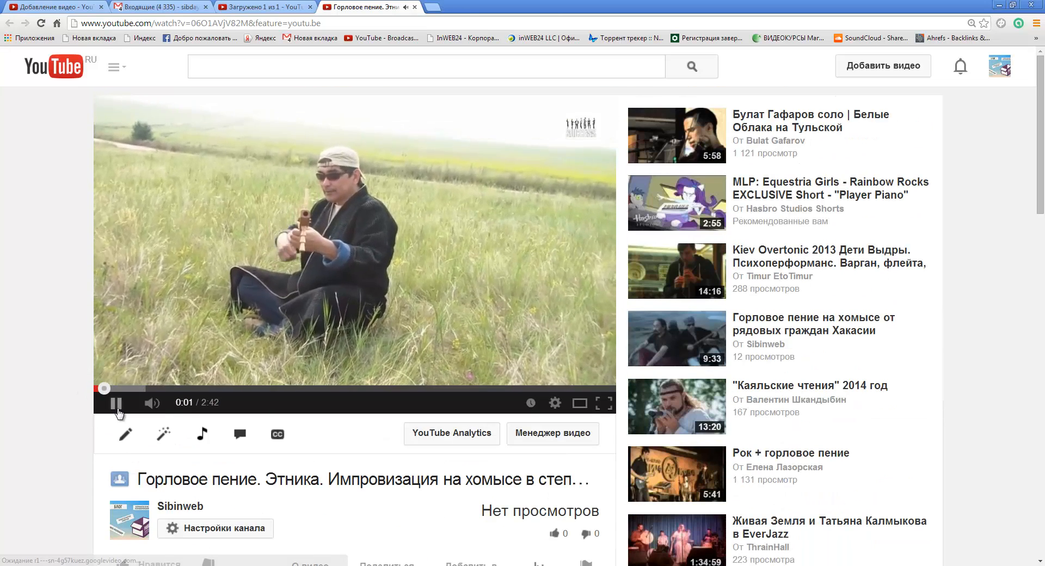
pyautogui.click(116, 402)
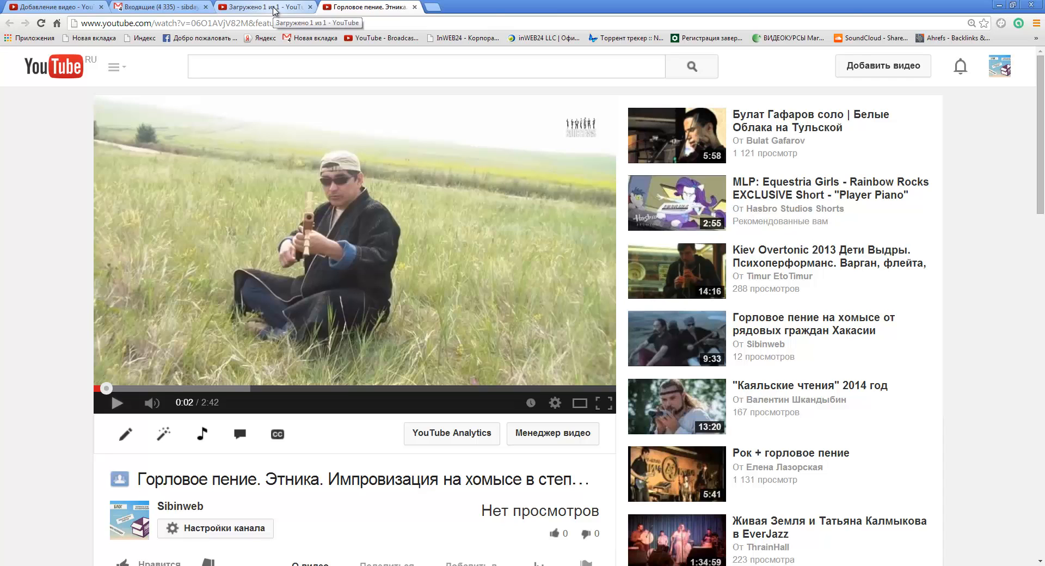
# Return to editing the published video from the upload page and review its basic information
pyautogui.click(275, 11)
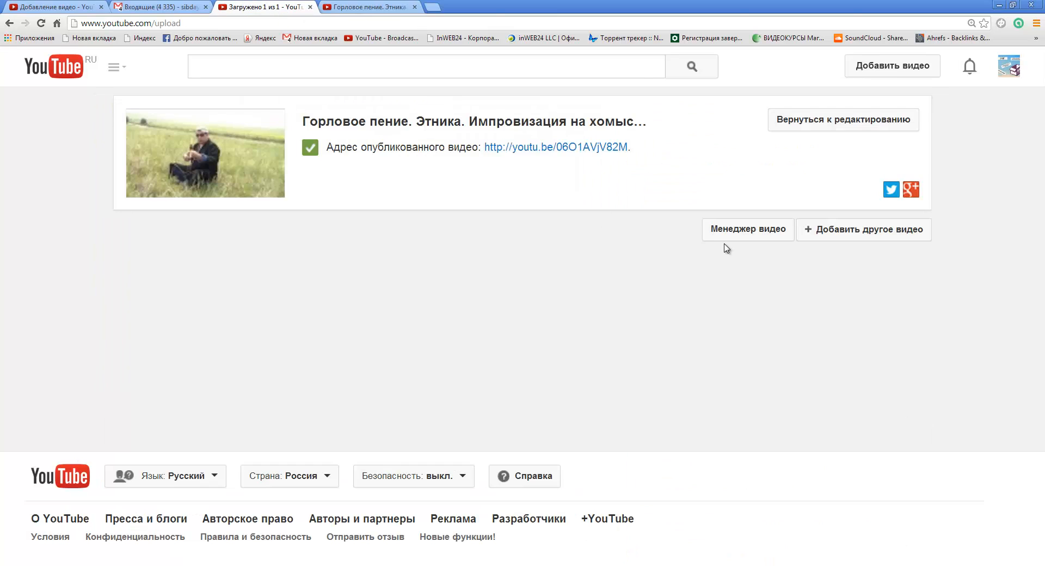
pyautogui.click(802, 129)
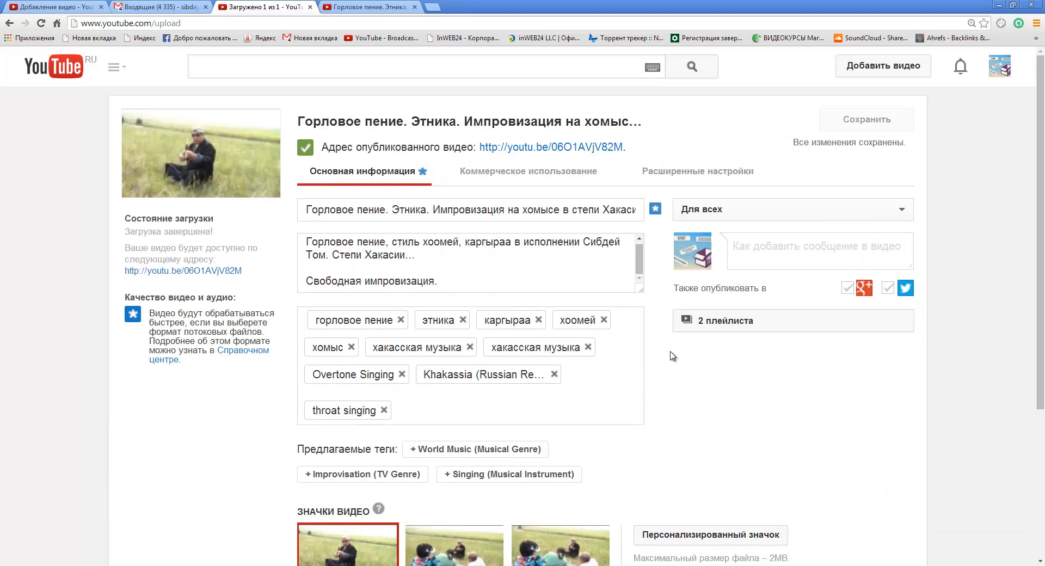
pyautogui.click(384, 216)
pyautogui.scroll(-5, 916, 449)
pyautogui.scroll(5, 861, 490)
# Show the sharing options on the published video's page and copy its short link
pyautogui.click(370, 7)
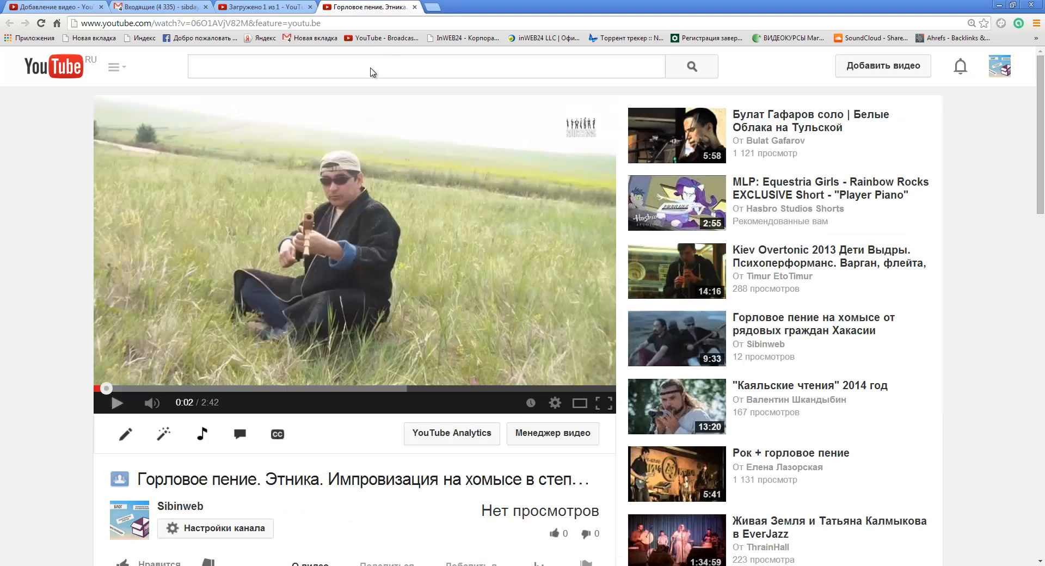
pyautogui.scroll(-6, 375, 509)
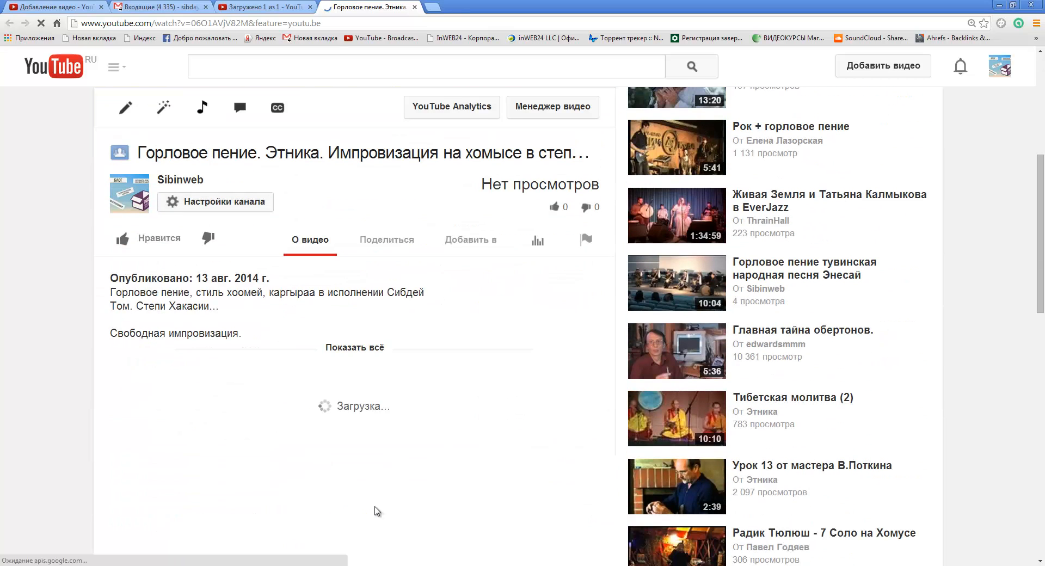
pyautogui.click(400, 252)
pyautogui.hotkey('ctrl', 'c')
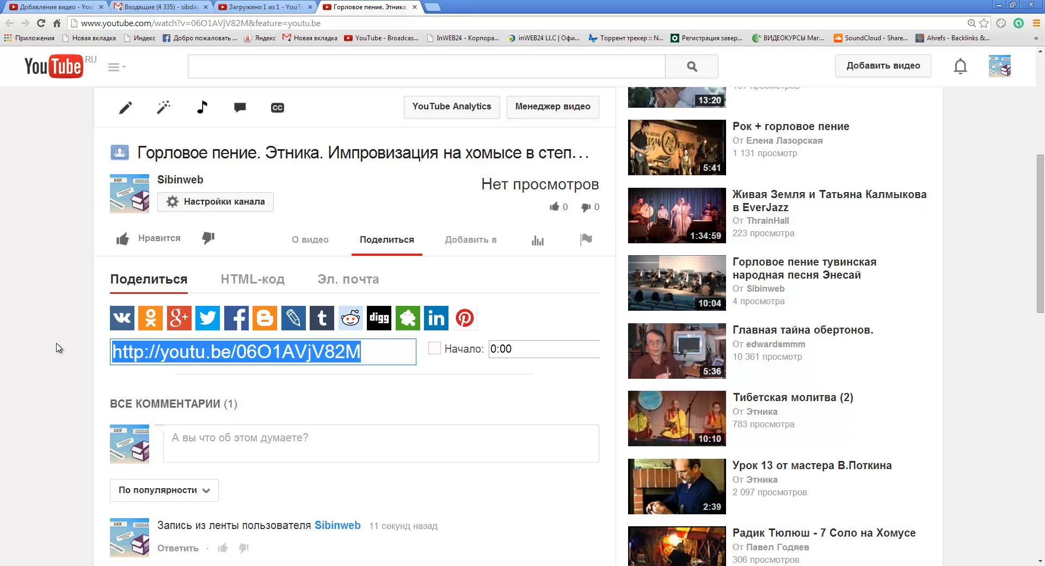
pyautogui.moveTo(87, 301); pyautogui.dragTo(477, 339)
pyautogui.press('Escape')
pyautogui.moveTo(342, 212); pyautogui.dragTo(428, 269)
pyautogui.press('Escape')
pyautogui.scroll(2, 489, 272)
# Open Facebook in a new browser tab and go to the page "Горловое пение - throat singing"
pyautogui.hotkey('ctrl', 't')
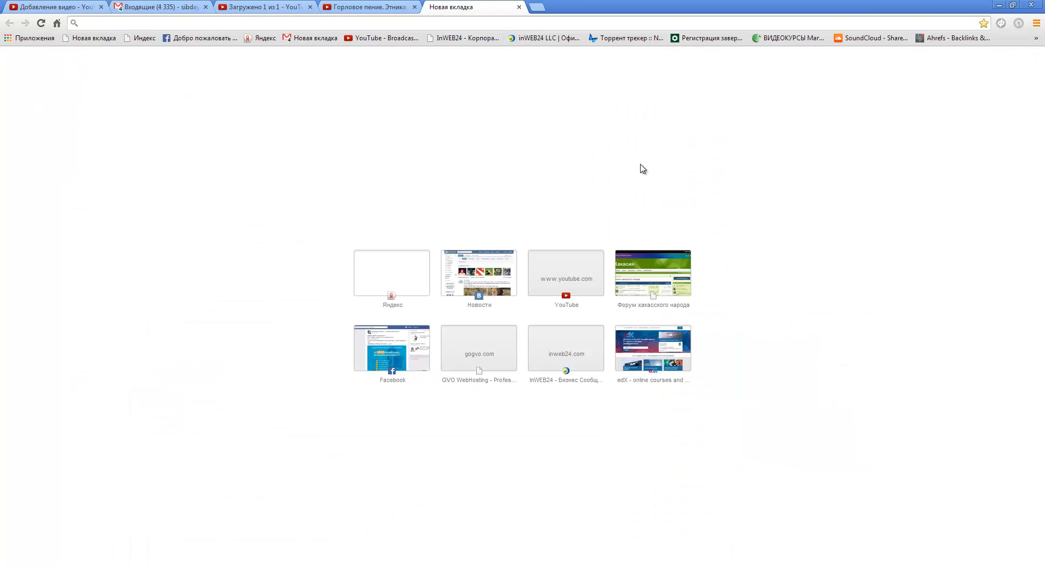
pyautogui.click(399, 361)
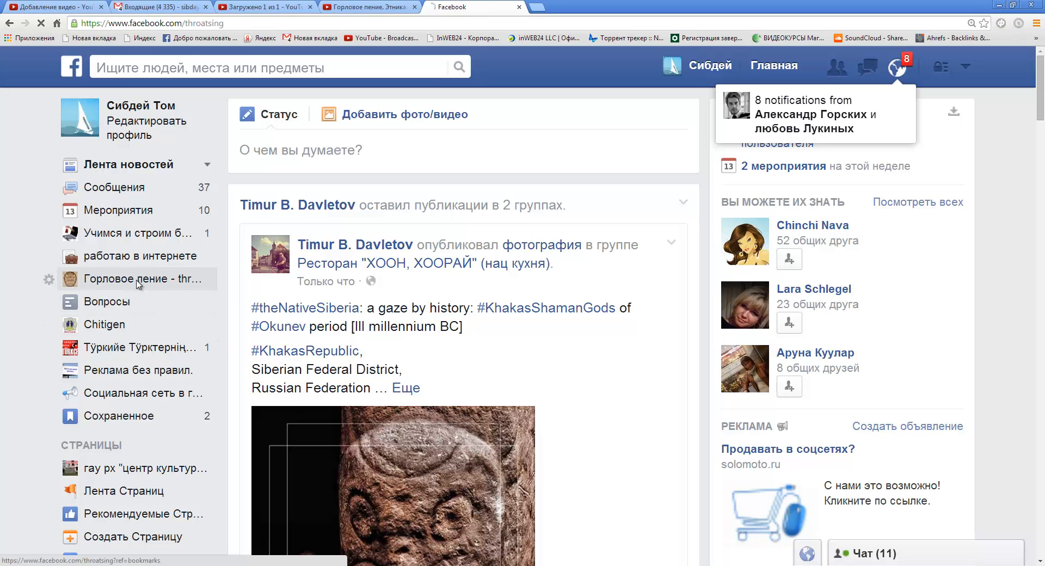
pyautogui.click(137, 282)
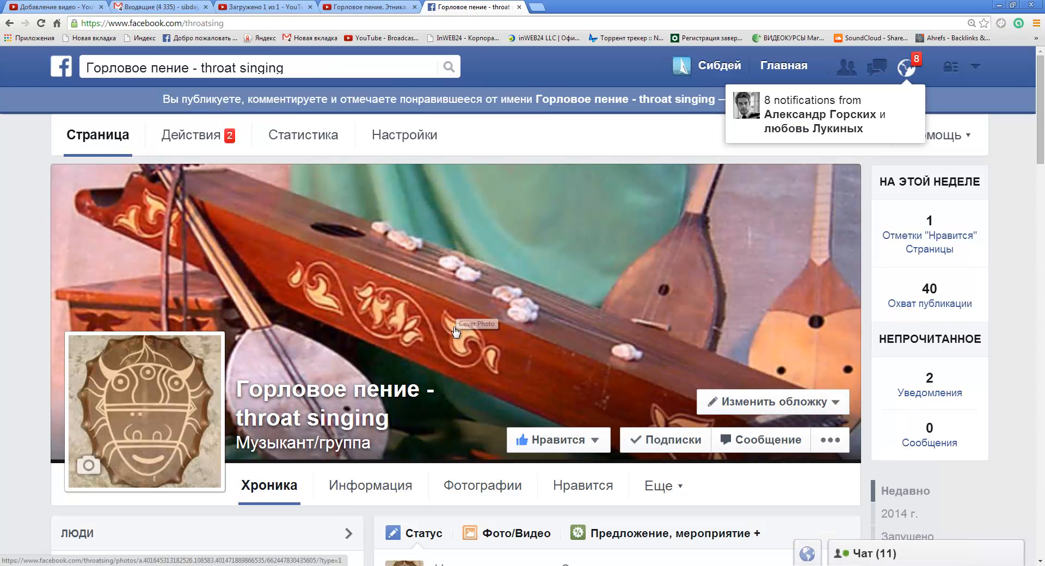
pyautogui.scroll(-5, 456, 321)
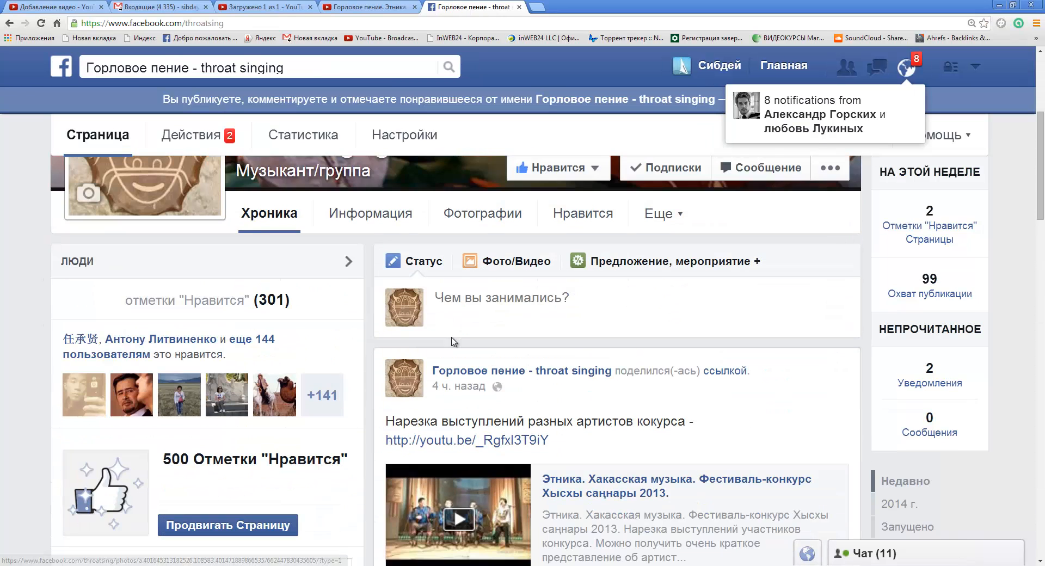
pyautogui.click(551, 295)
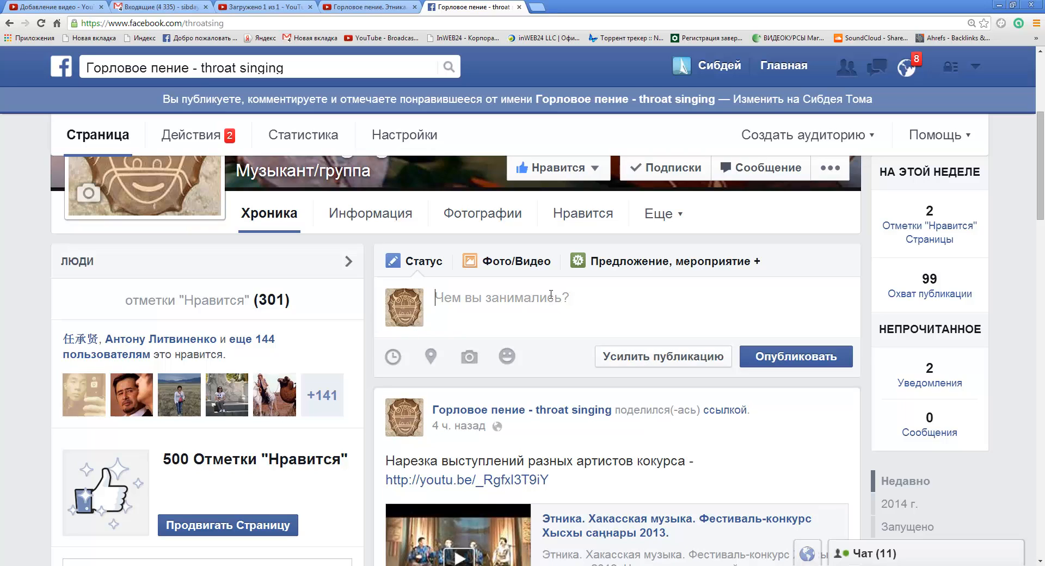
pyautogui.hotkey('ctrl', 'v')
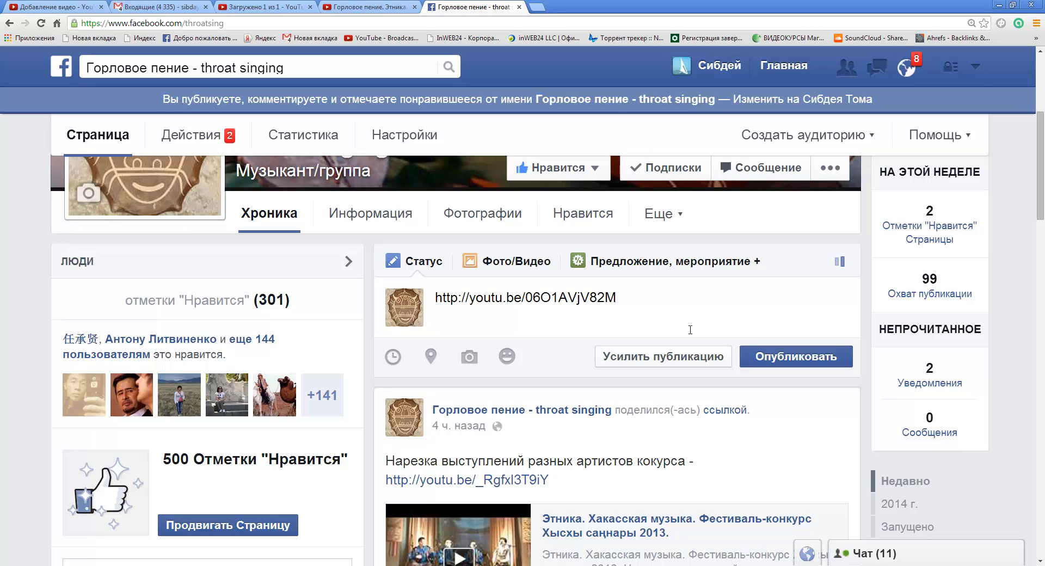
pyautogui.scroll(-1, 702, 448)
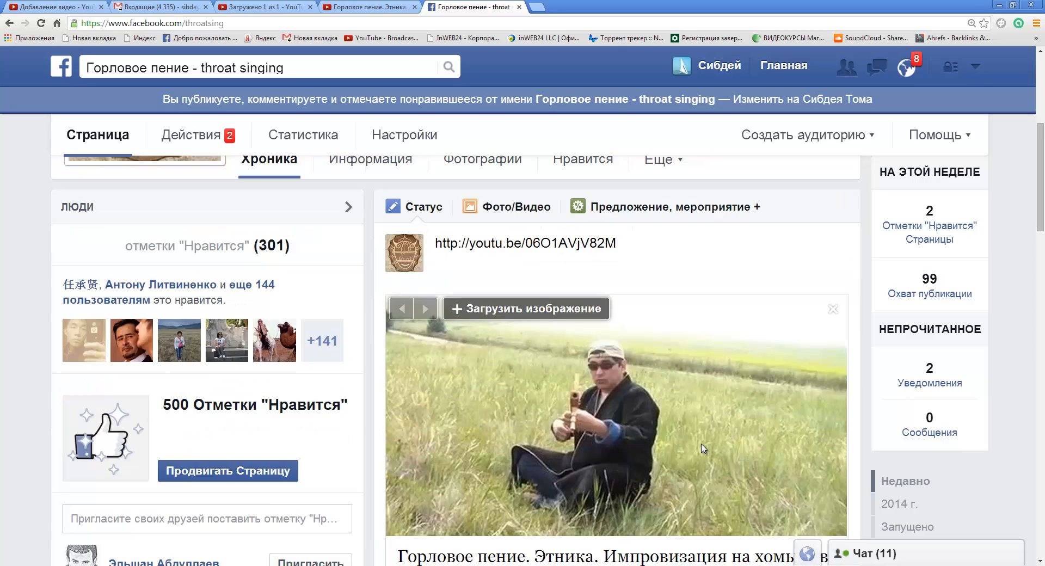
# Publish the status post with the video link on the Facebook page
pyautogui.scroll(-2, 702, 448)
pyautogui.scroll(-2, 712, 433)
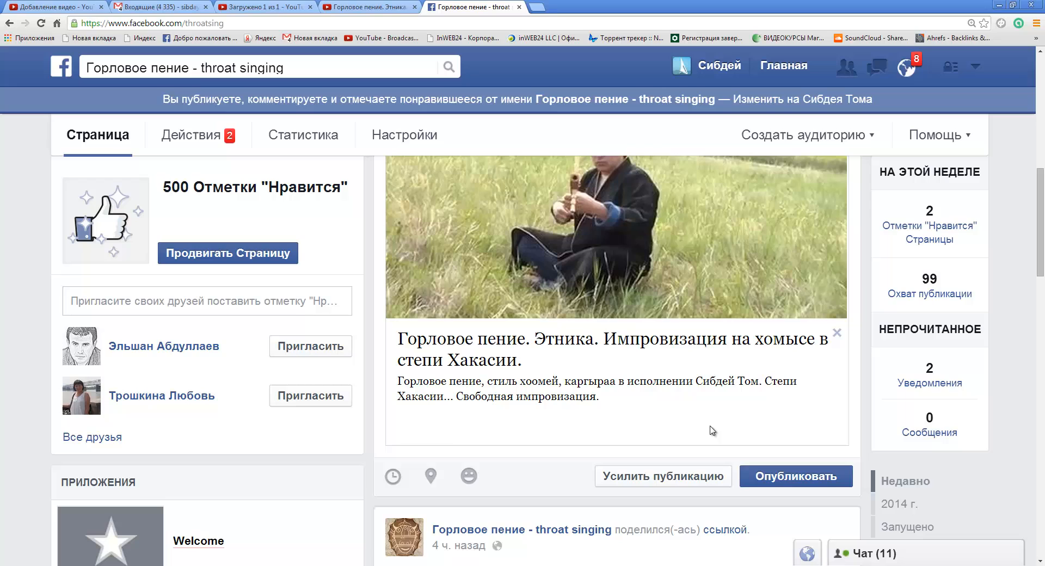
pyautogui.click(787, 482)
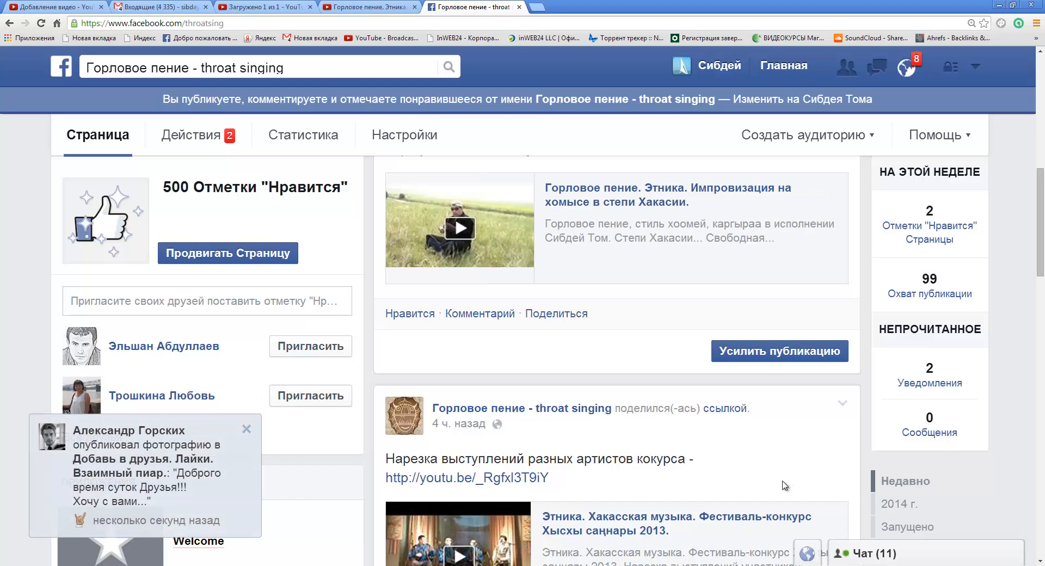
# Open VK in a new browser tab and go to the managed group "Горловое пение, музыка Великой Степи..."
pyautogui.click(537, 8)
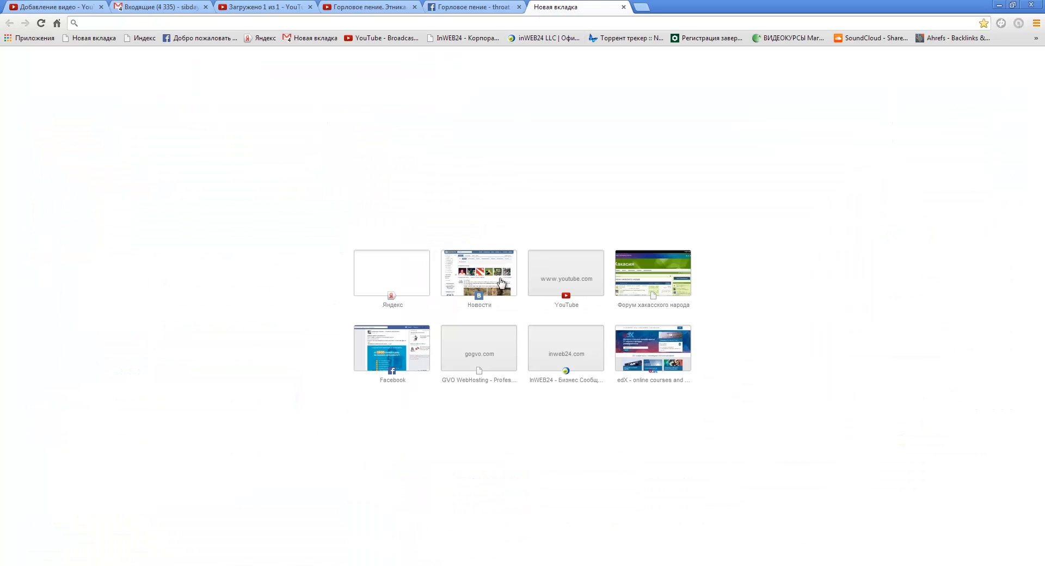
pyautogui.click(501, 282)
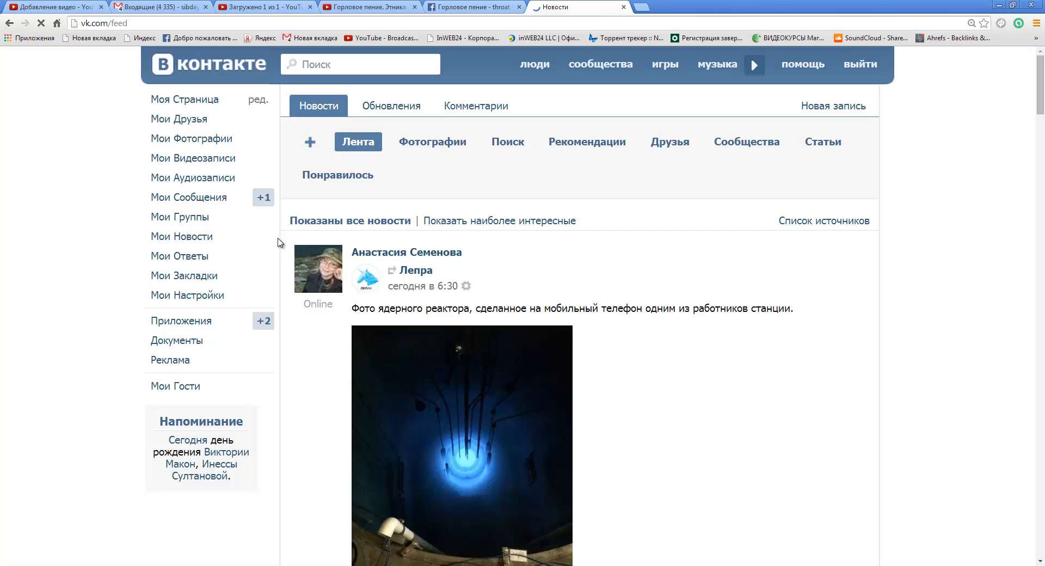
pyautogui.click(207, 199)
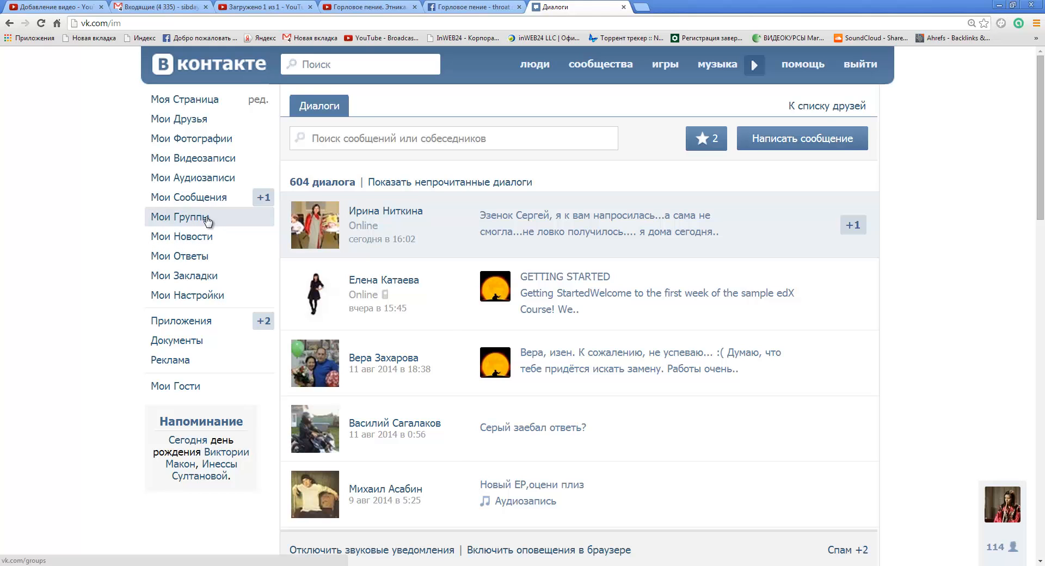
pyautogui.click(207, 218)
pyautogui.click(435, 105)
pyautogui.scroll(-5, 471, 316)
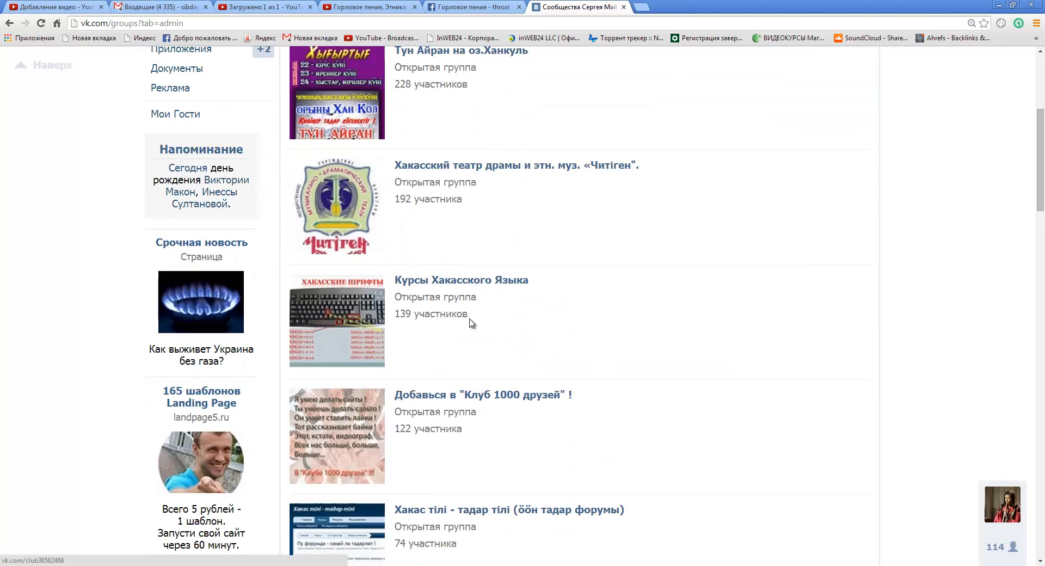
pyautogui.scroll(-9, 469, 323)
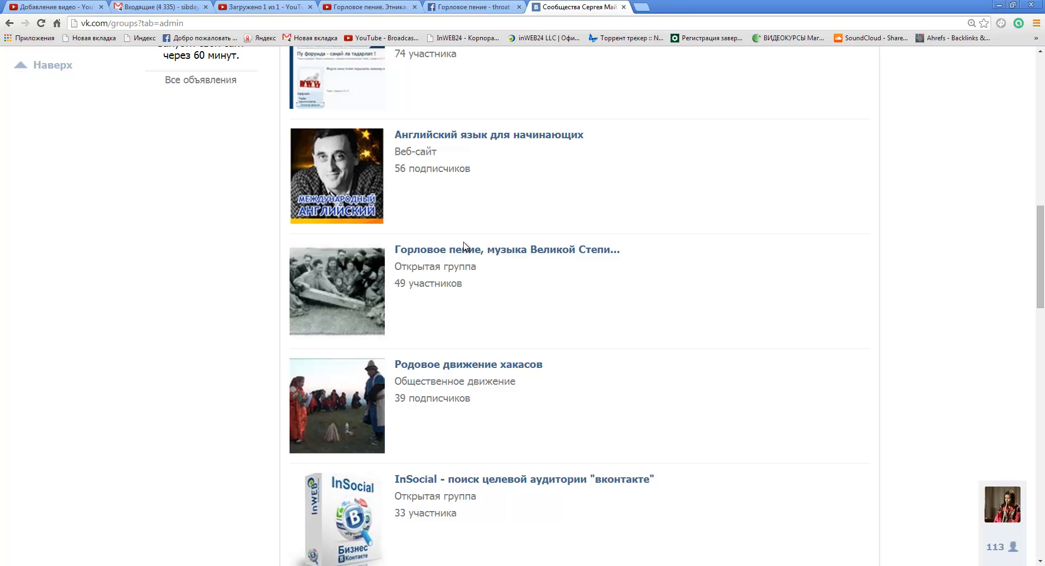
pyautogui.click(466, 250)
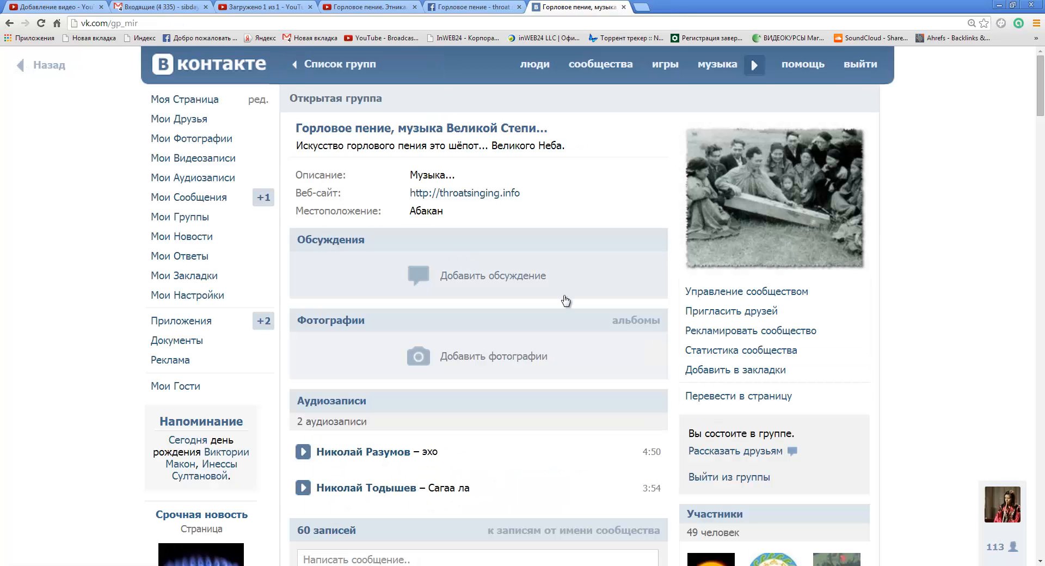
pyautogui.scroll(-5, 574, 294)
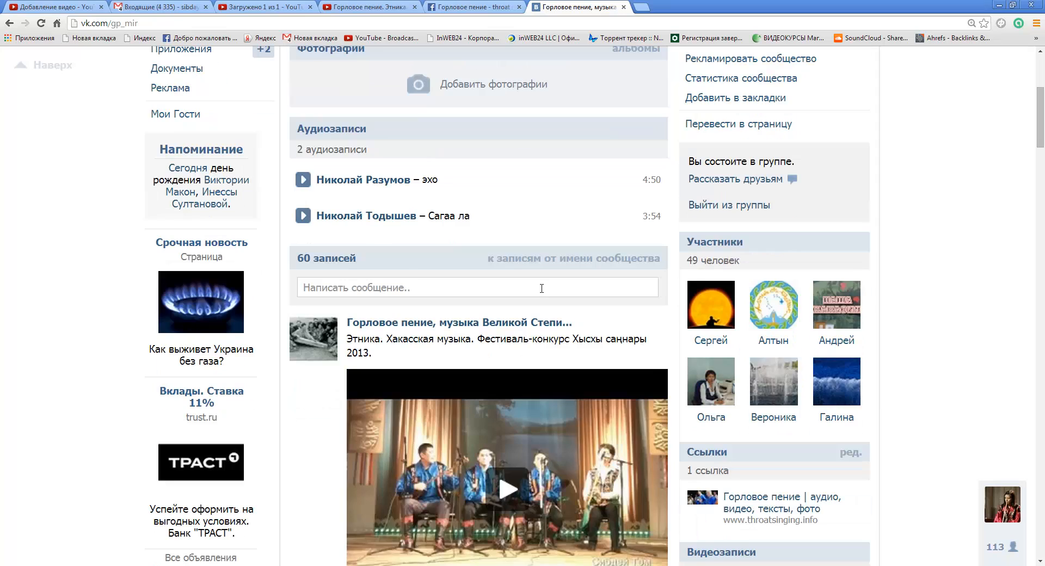
pyautogui.click(541, 289)
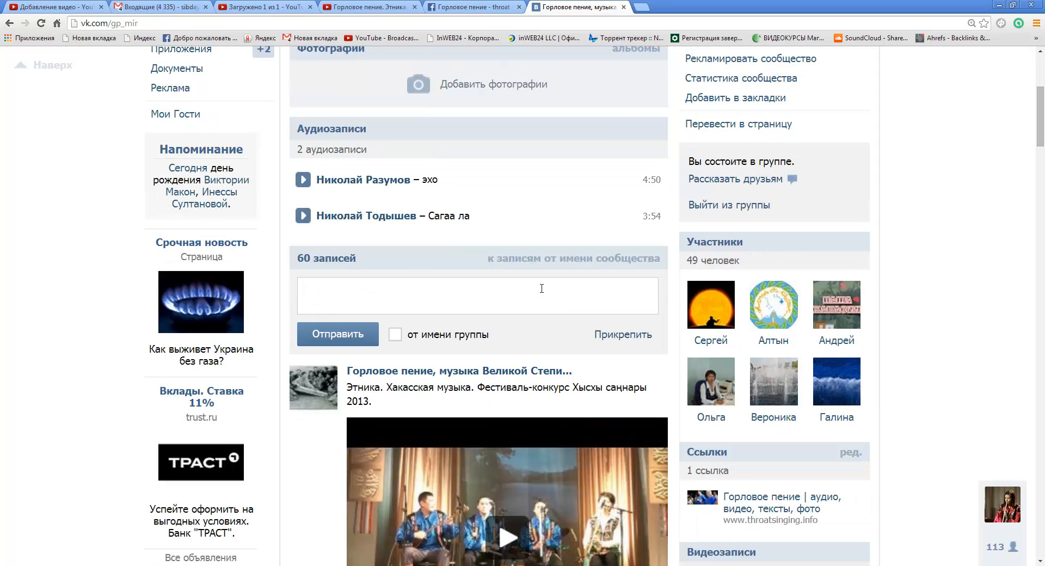
pyautogui.hotkey('ctrl', 'v')
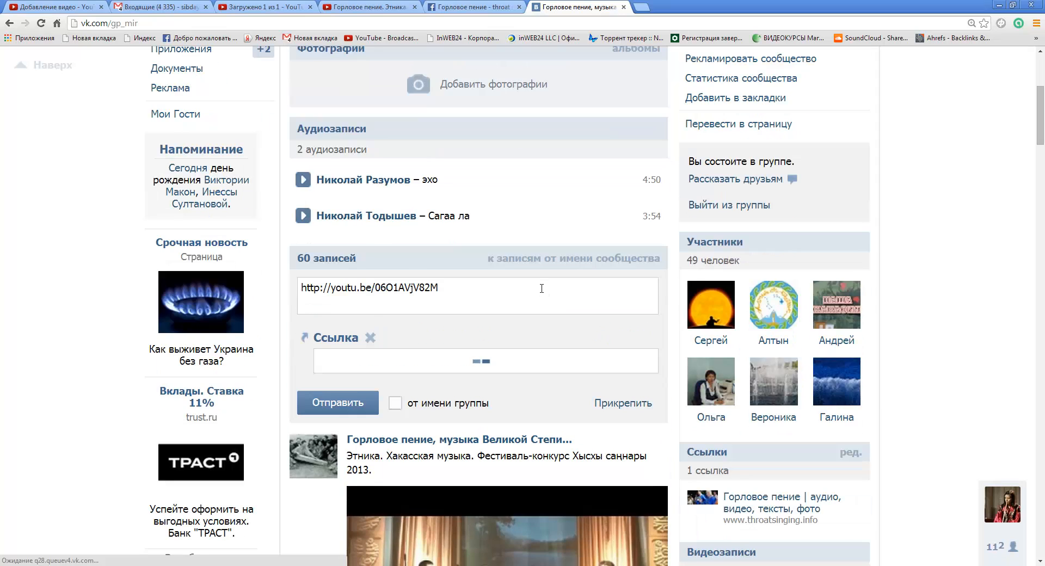
pyautogui.scroll(-3, 525, 303)
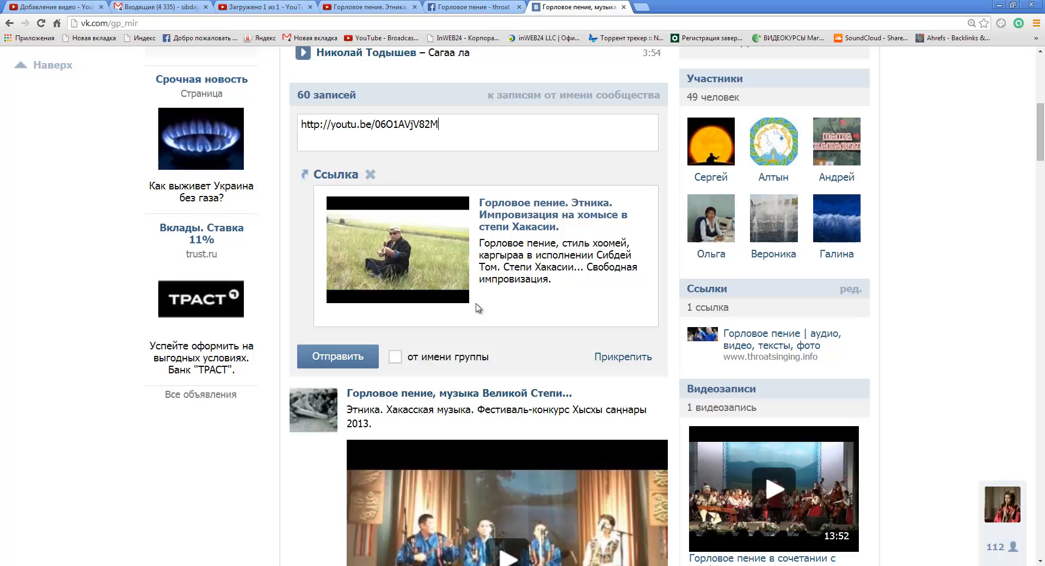
pyautogui.click(396, 356)
pyautogui.click(349, 363)
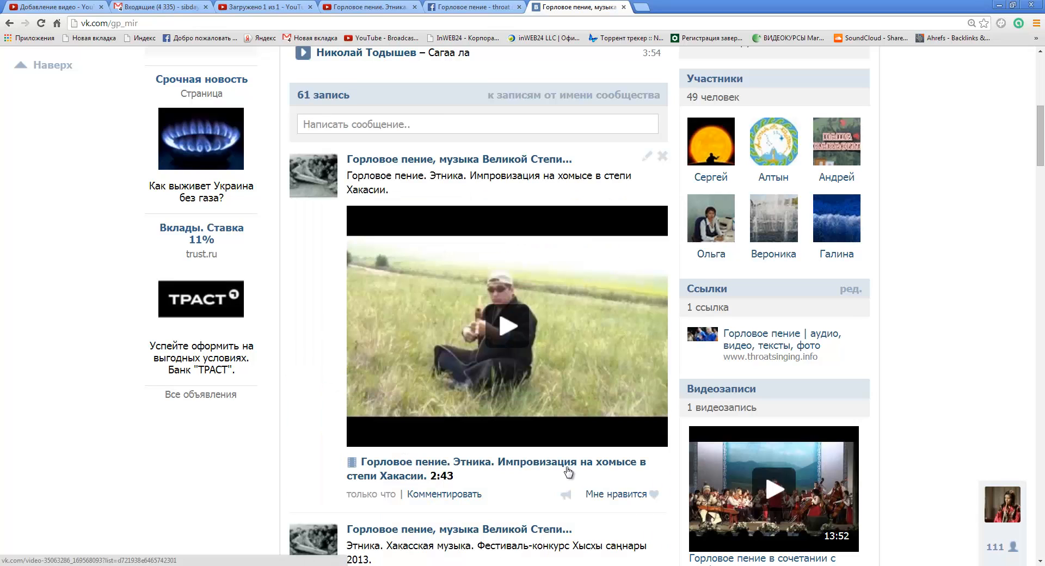
# Share the new video post from the group's wall with friends and followers, without adding a comment
pyautogui.scroll(-1, 558, 471)
pyautogui.scroll(-2, 556, 472)
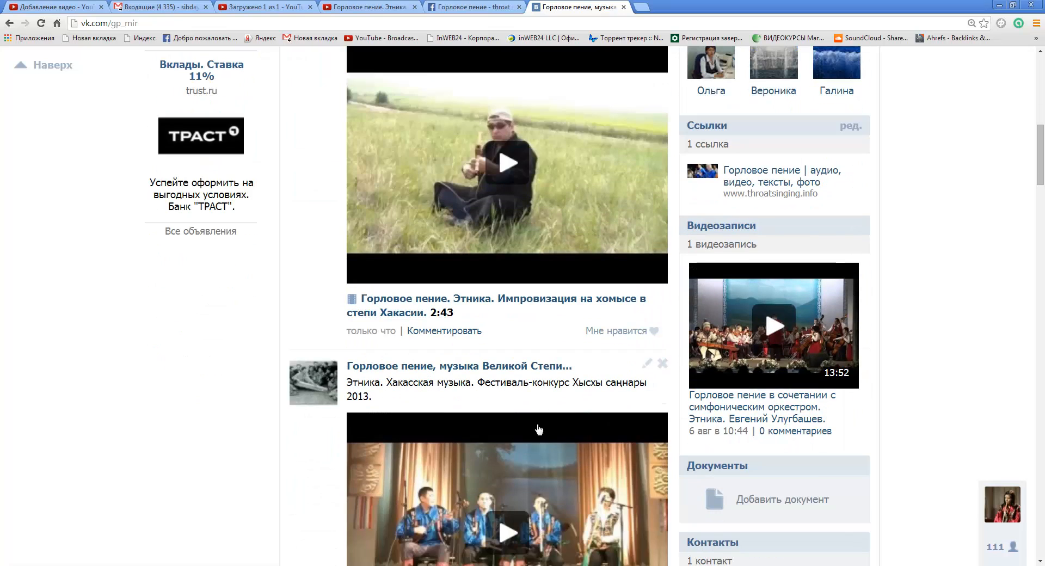
pyautogui.click(566, 335)
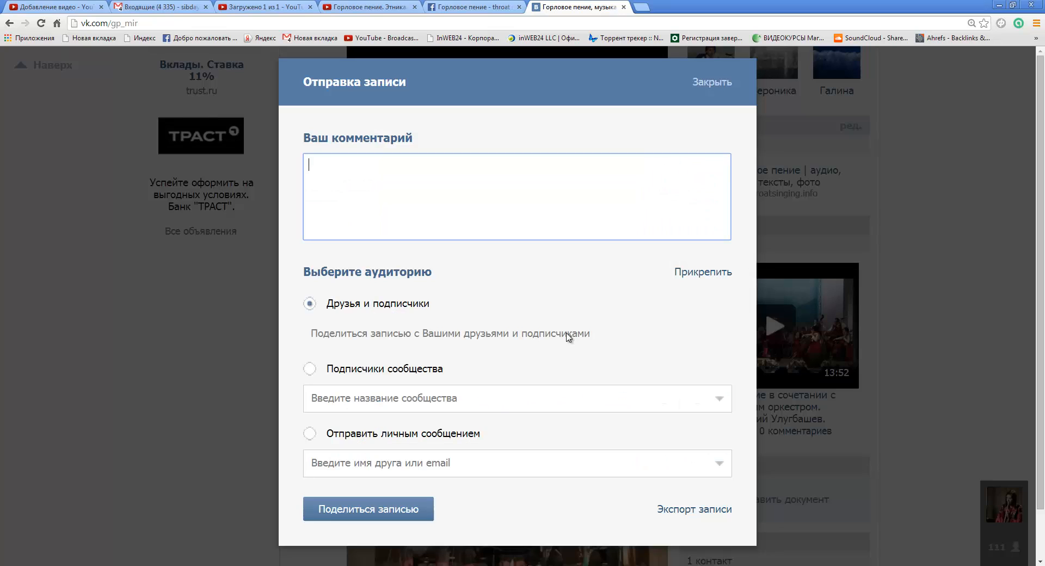
pyautogui.click(384, 517)
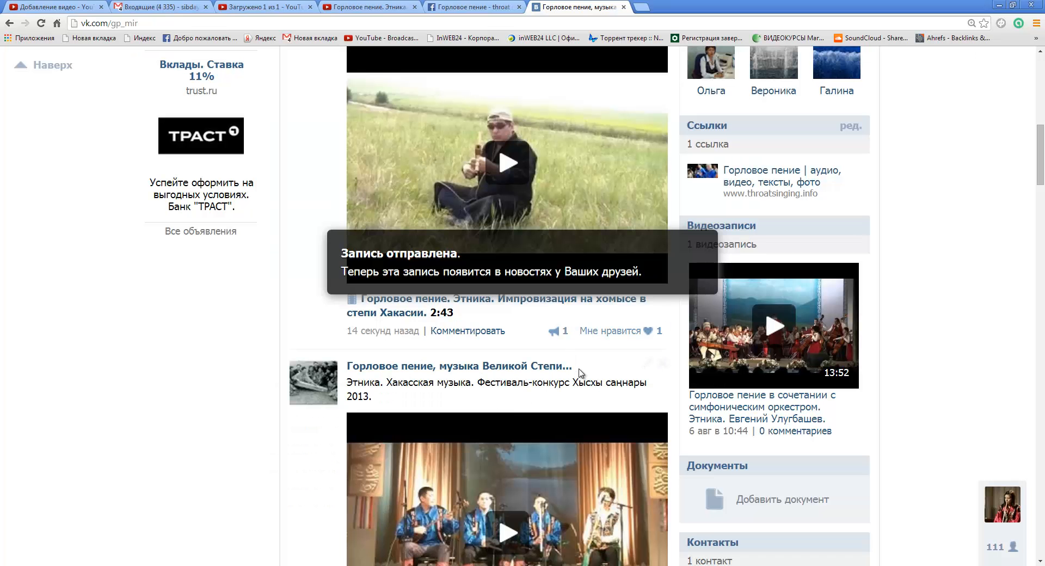
pyautogui.scroll(4, 566, 376)
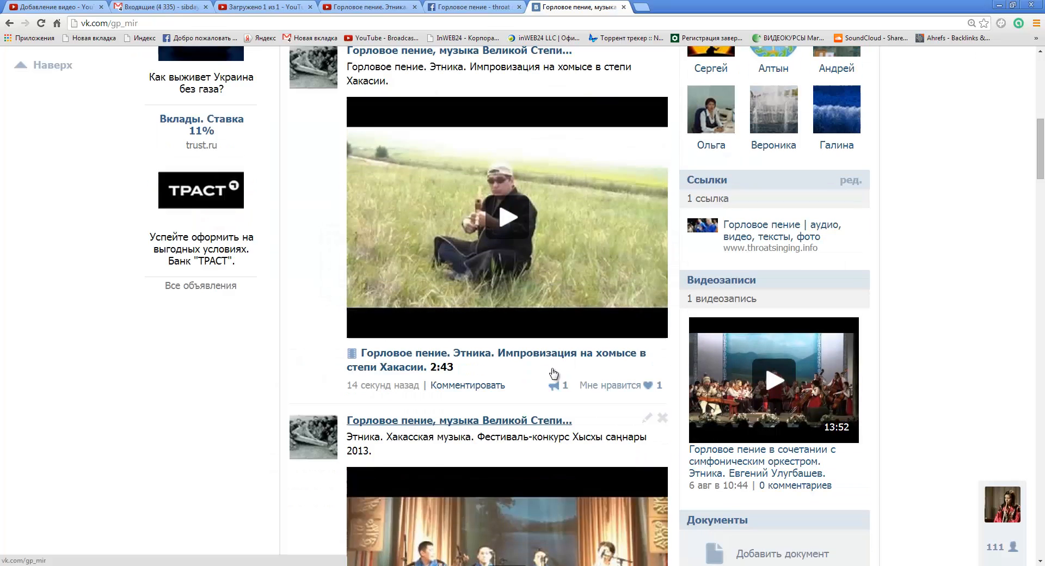
# Switch back to YouTube and show the upload page with the published video's basic information
pyautogui.click(371, 7)
pyautogui.click(281, 8)
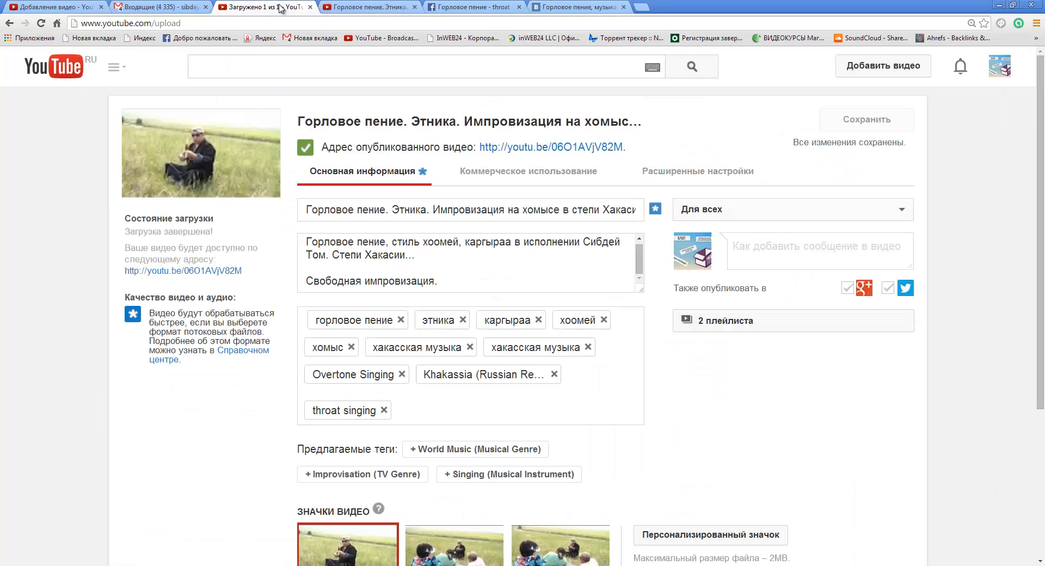